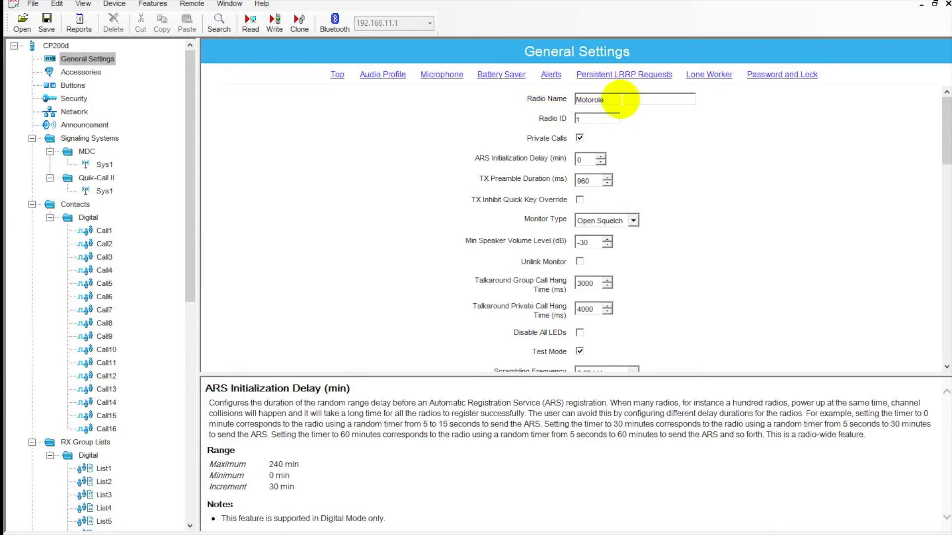
Step: Replace the Radio ID 1 with 10000000 and view the Private Calls help
click(589, 120)
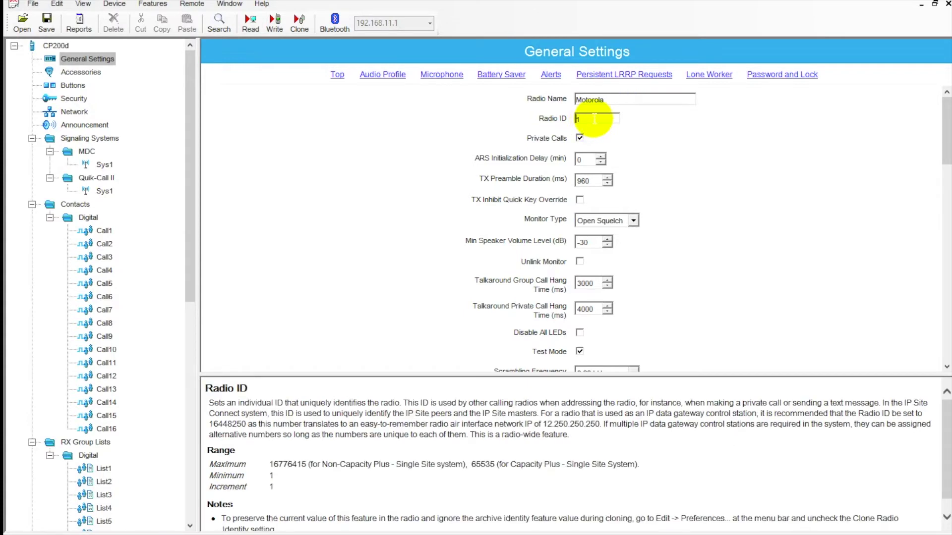
key(BackSpace)
text(10000000)
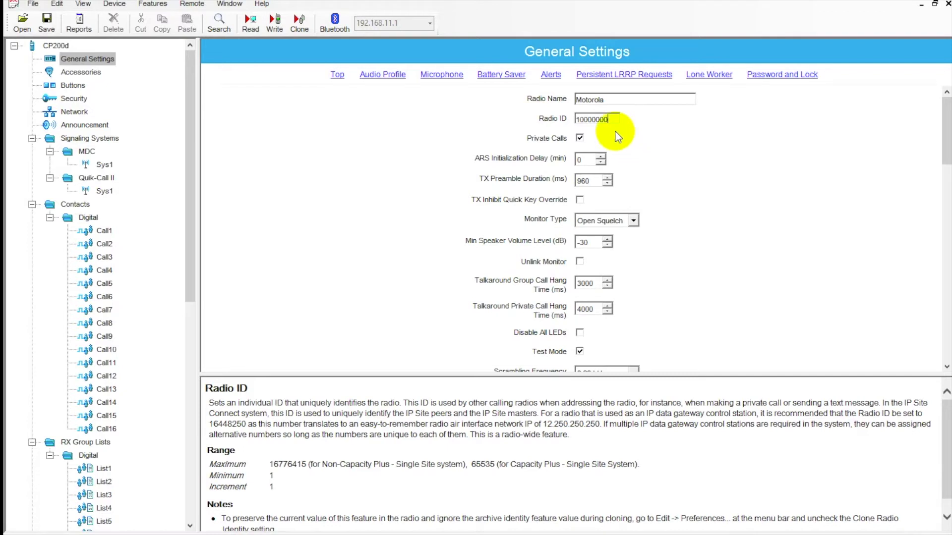
click(580, 139)
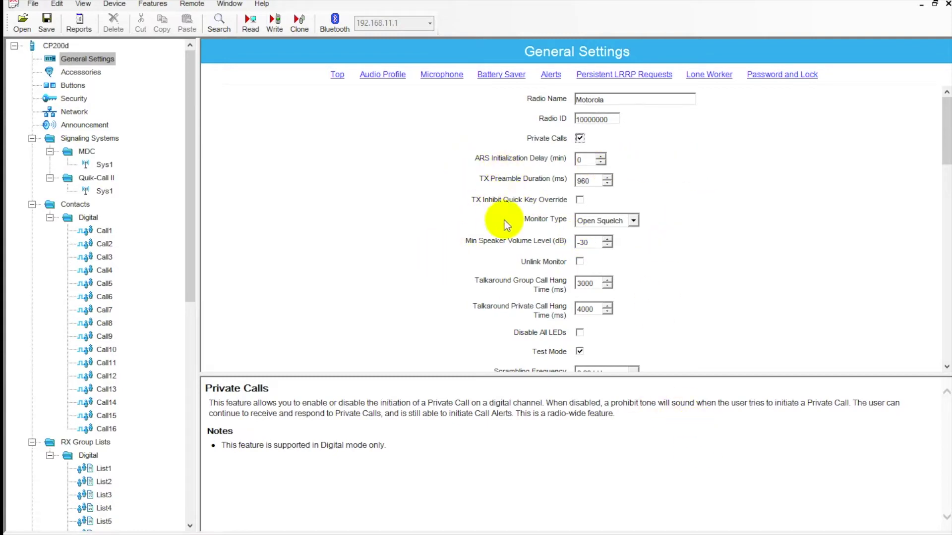
click(631, 221)
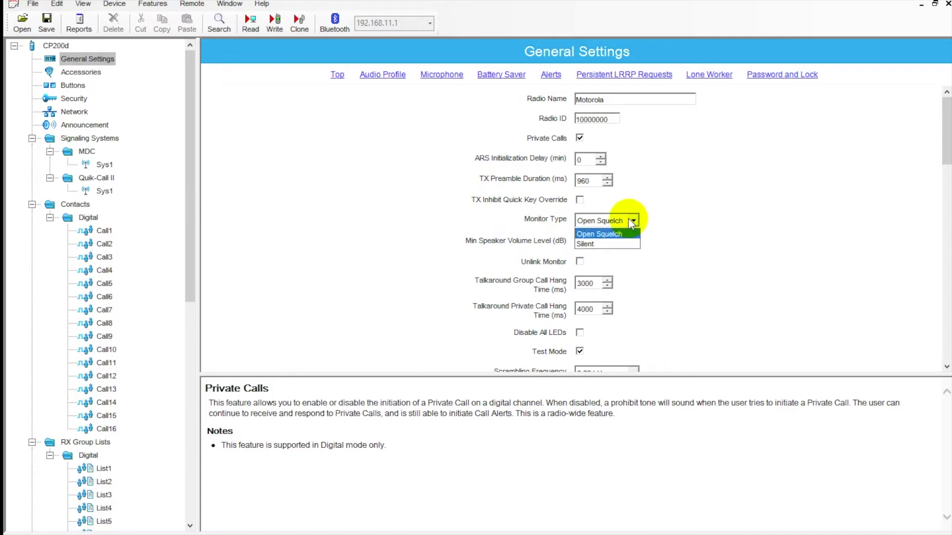
click(619, 234)
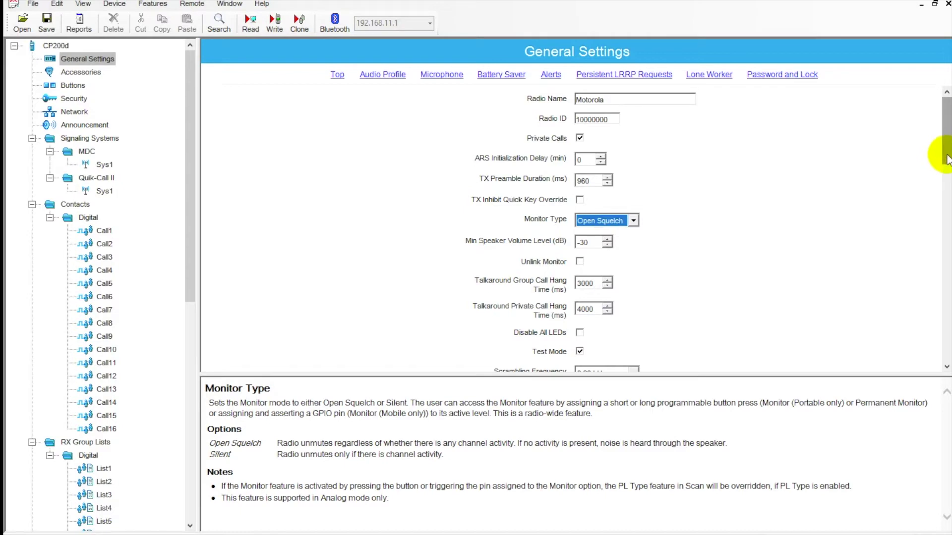
drag(947, 159, 947, 200)
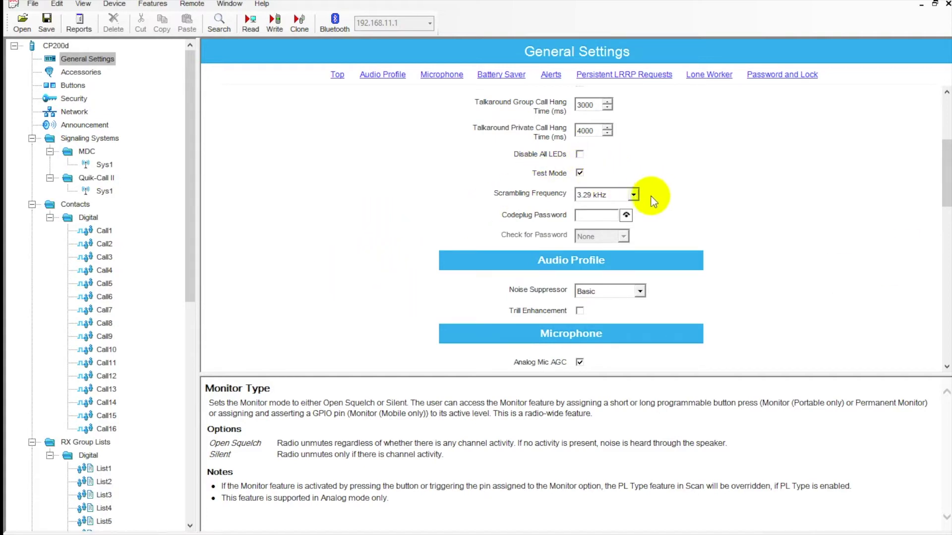
click(633, 195)
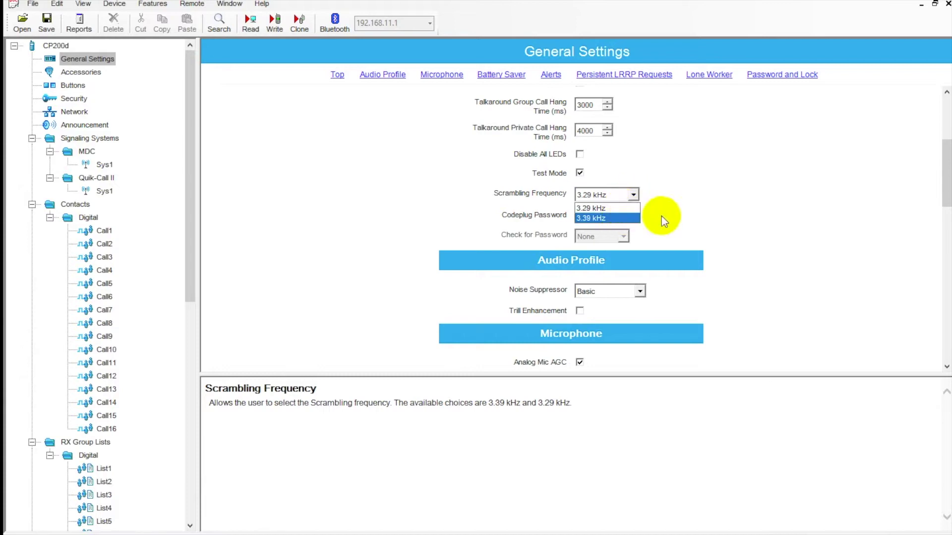
click(714, 185)
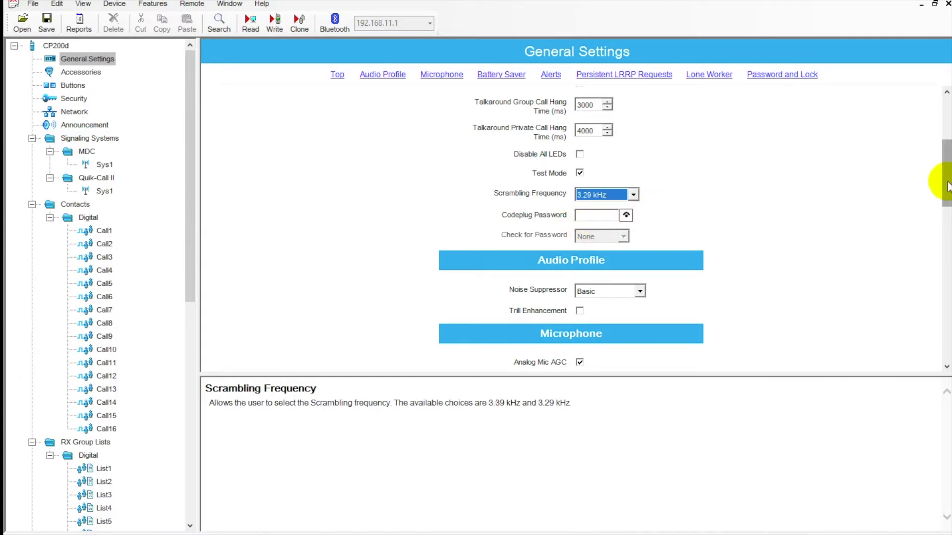
drag(946, 187, 948, 257)
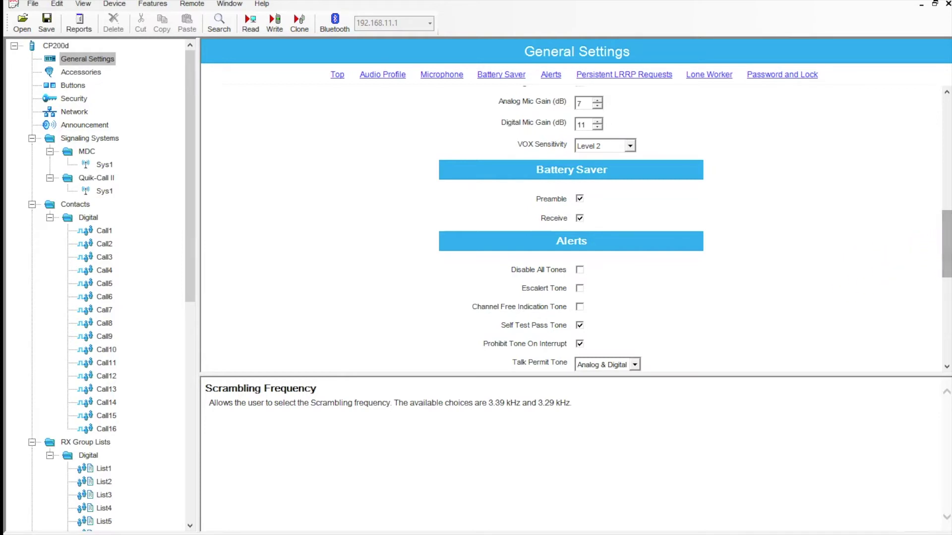
Step: Scroll through the Alerts, LRRP, Lone Worker and Password and Lock settings, then back to the top
drag(947, 251, 944, 276)
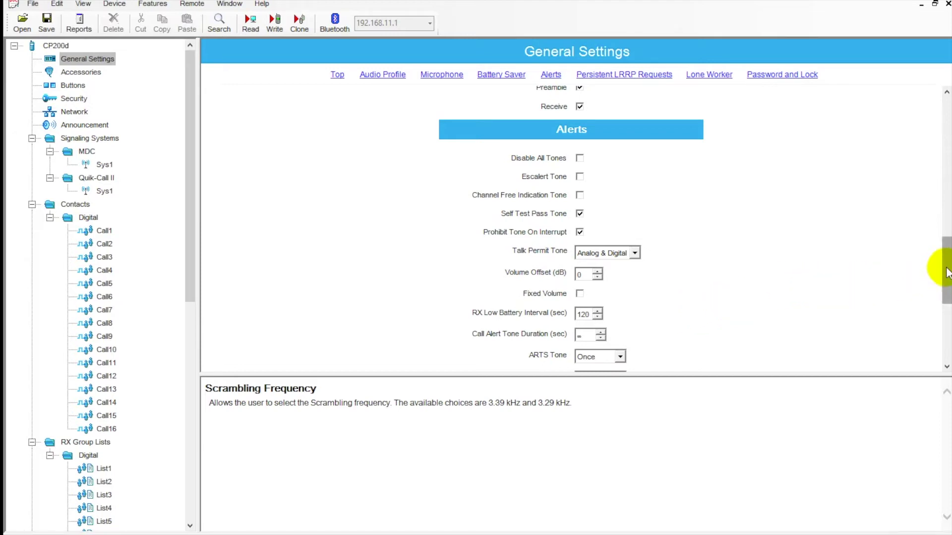
drag(947, 272, 948, 326)
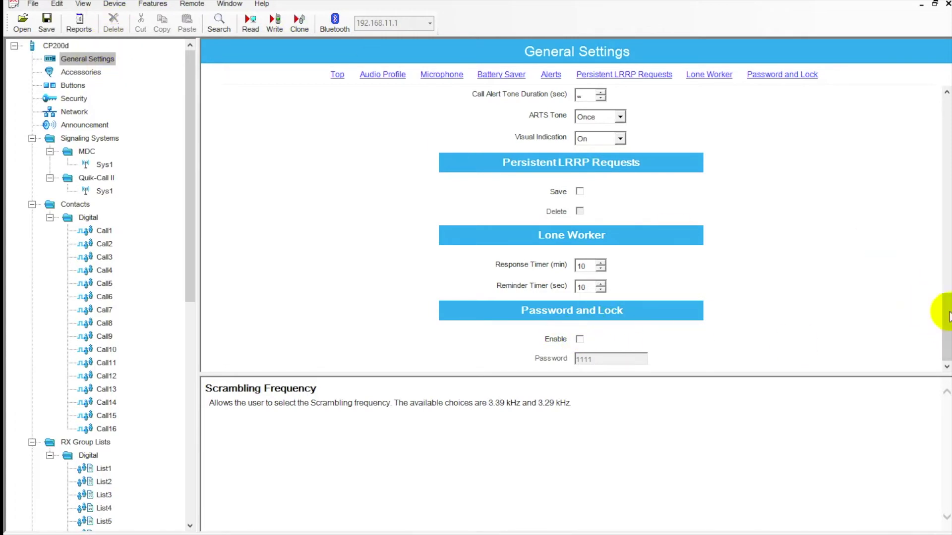
scroll(945, 312, up, 10)
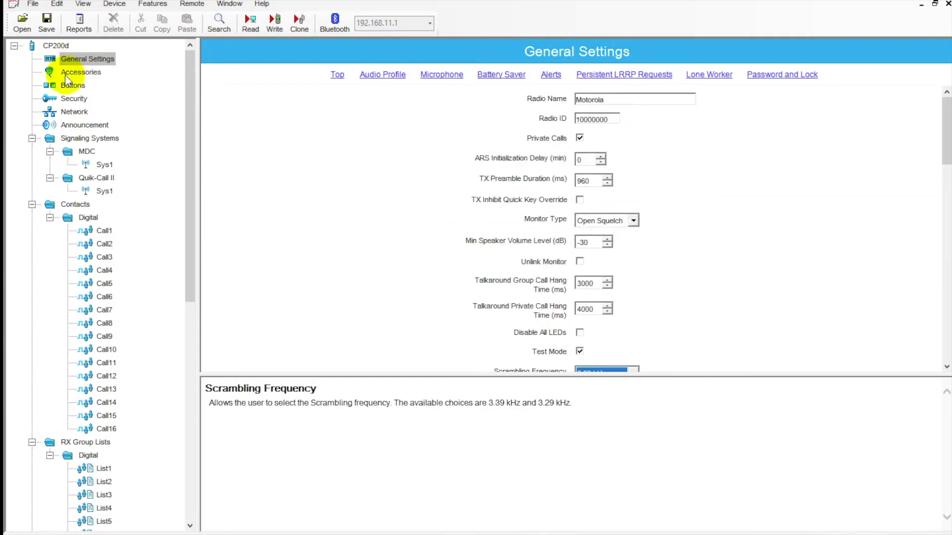
click(56, 74)
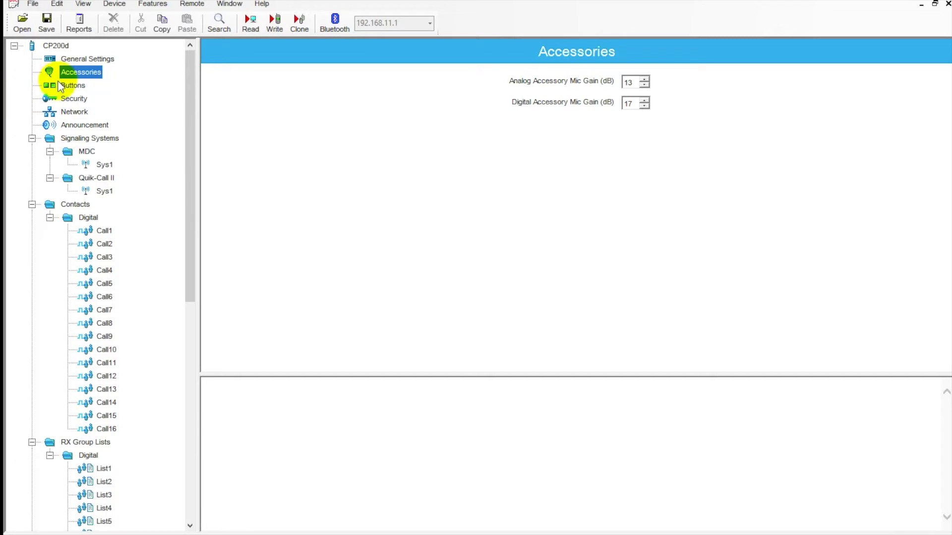
Step: Browse Side Button 1's Short Press functions, leaving Unassigned, and set Emergency Short Press Duration to 50 ms
click(69, 86)
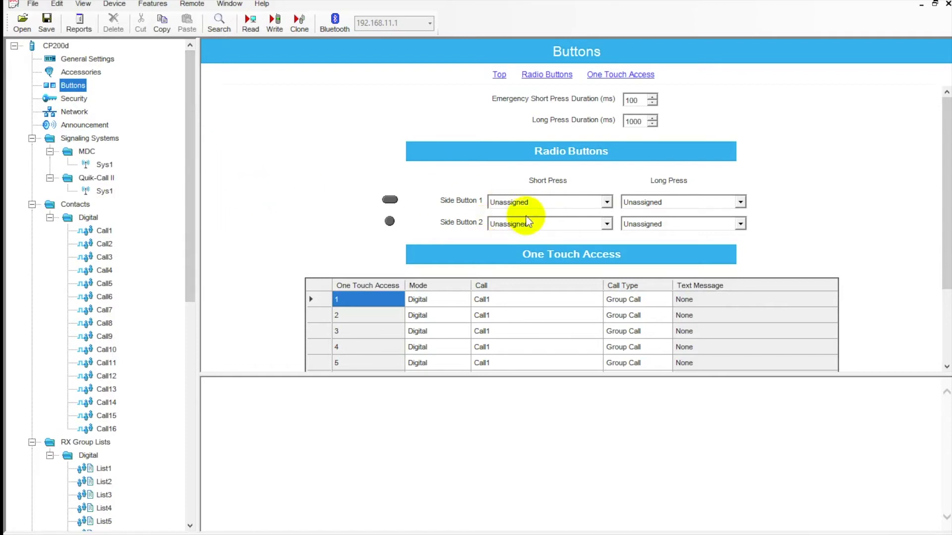
click(602, 207)
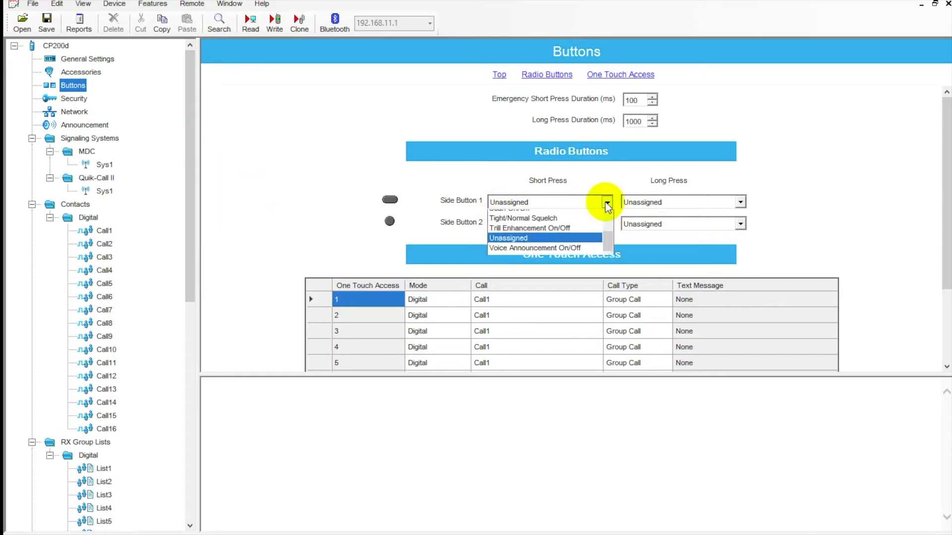
drag(610, 264, 611, 231)
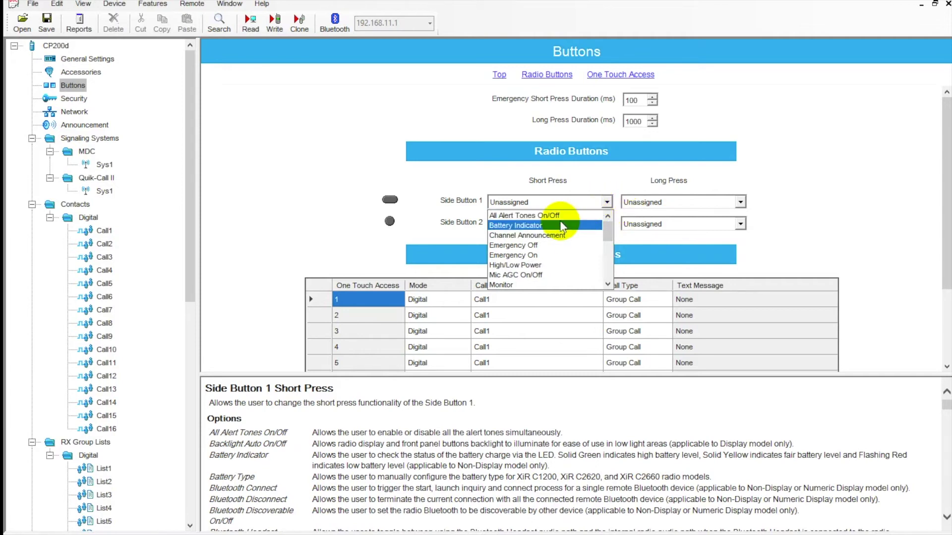
key(Down)
key(Down)
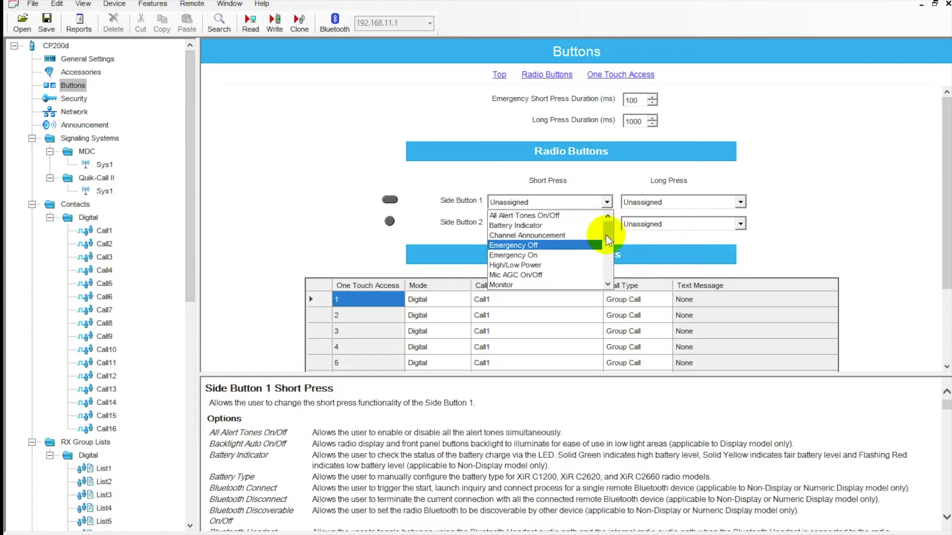
drag(605, 235, 605, 198)
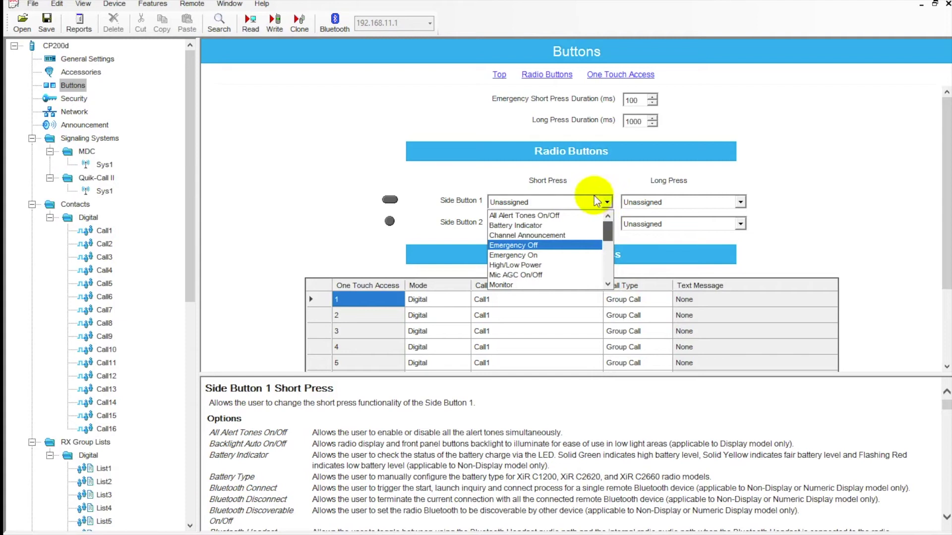
click(549, 206)
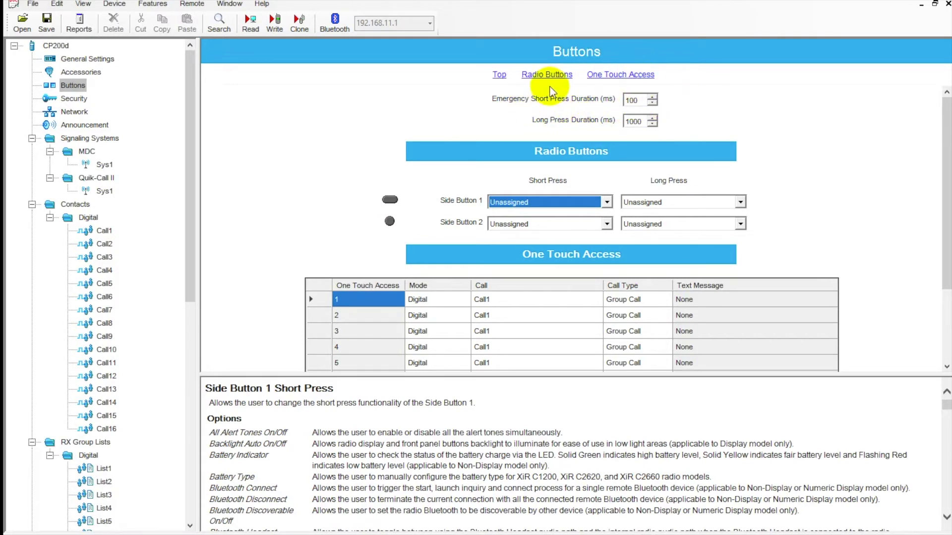
click(652, 104)
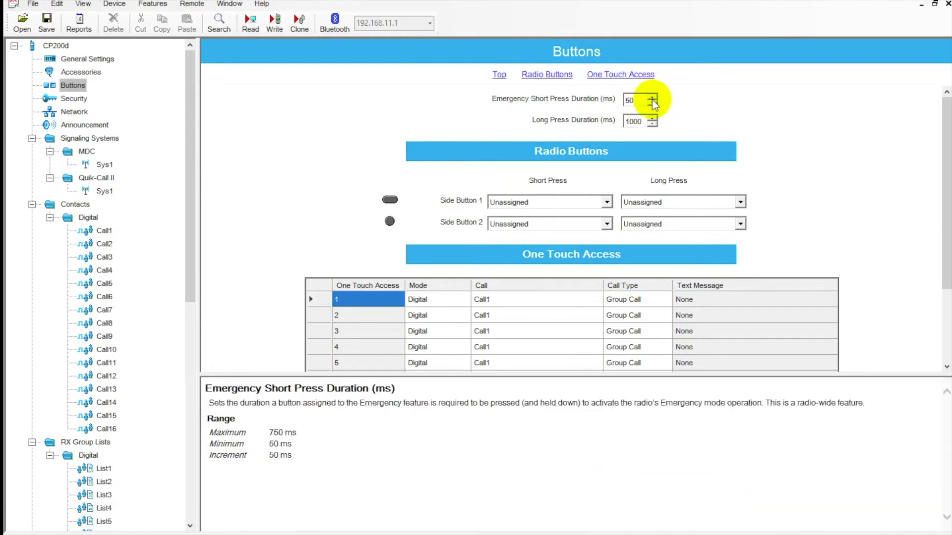
click(639, 122)
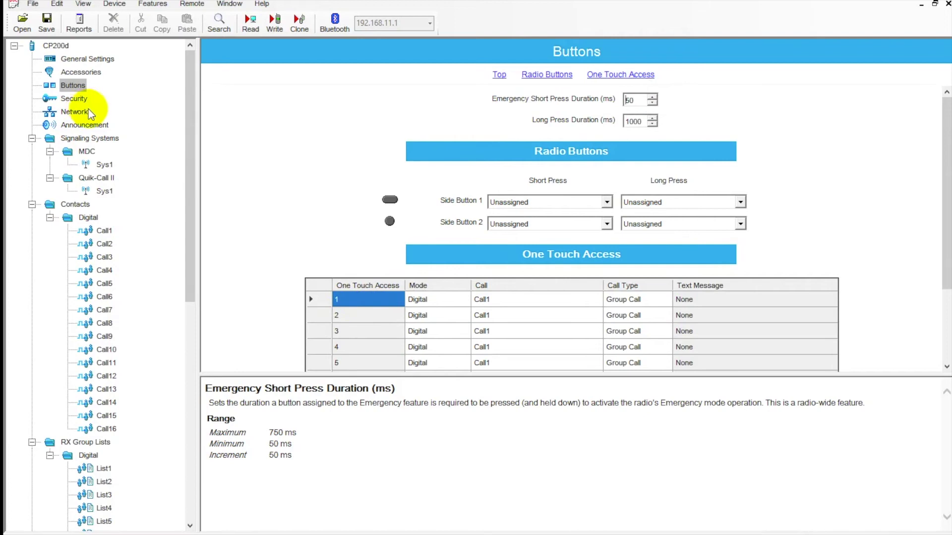
Step: On the Security page, confirm Privacy Type is Basic and adjust the Basic Privacy Key value
click(72, 102)
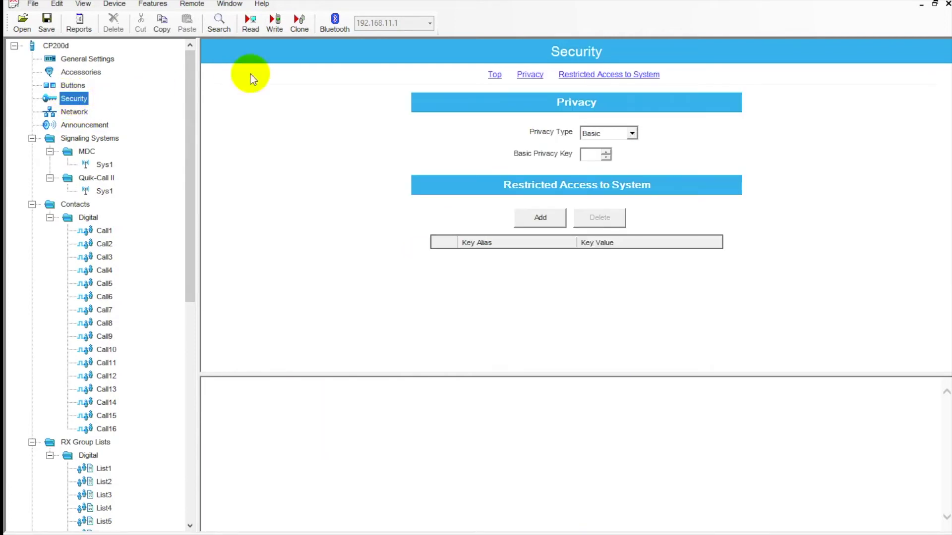
click(620, 135)
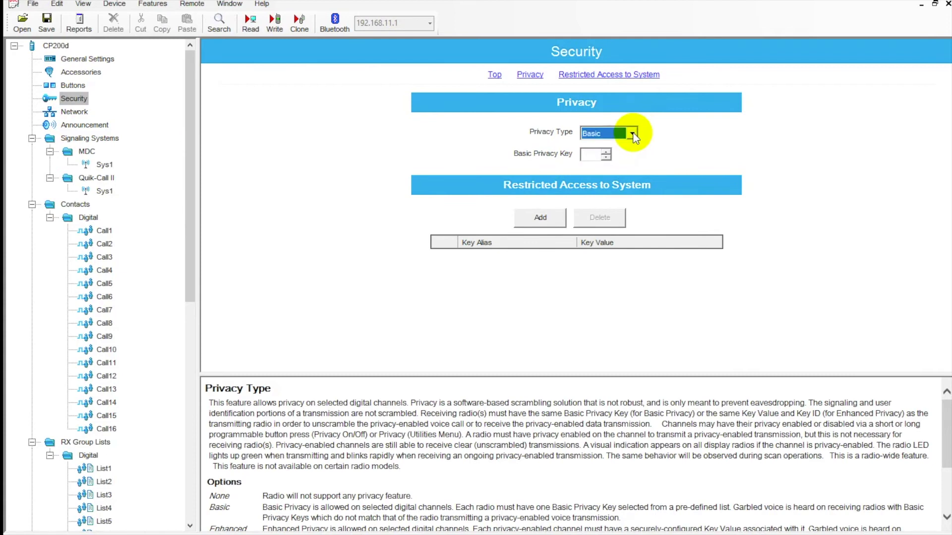
click(609, 158)
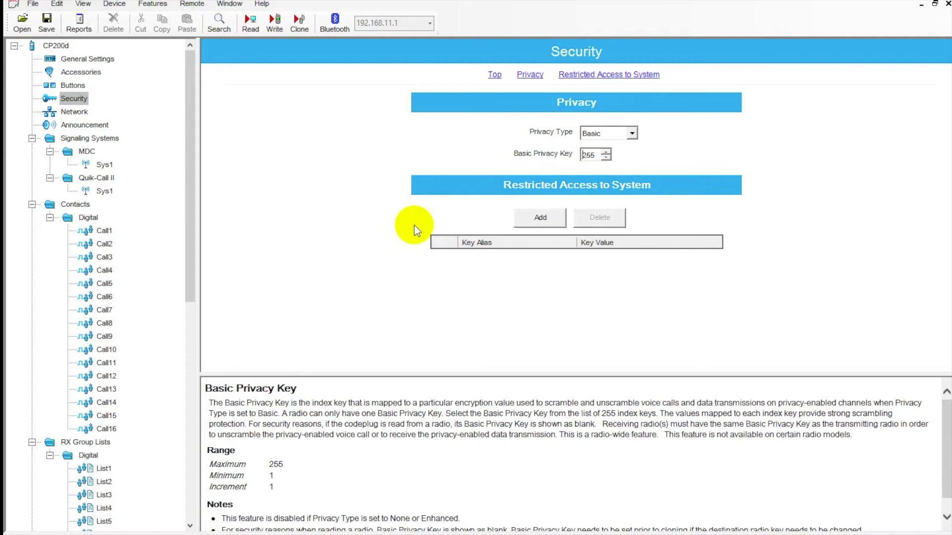
click(606, 157)
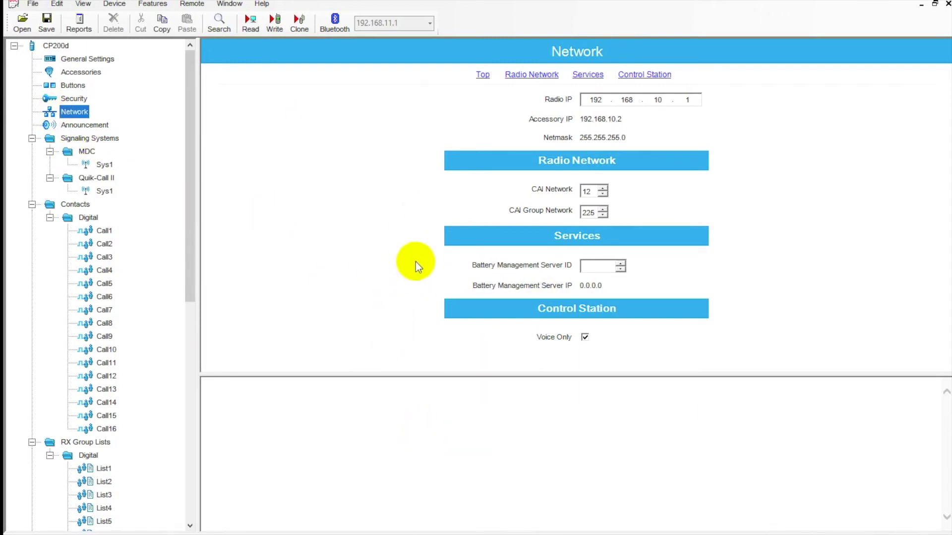
Step: Move from the Network page to the Announcement settings page
click(69, 127)
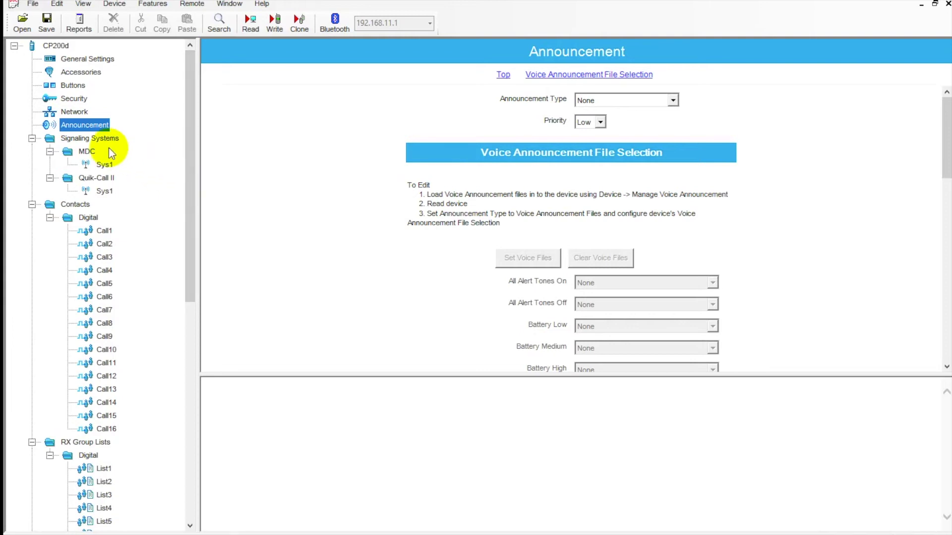
Step: Browse the MDC, MDC Sys1, Quik-Call II and Quik-Call II Sys1 signaling pages, ending on the Quik-Call II table
click(95, 143)
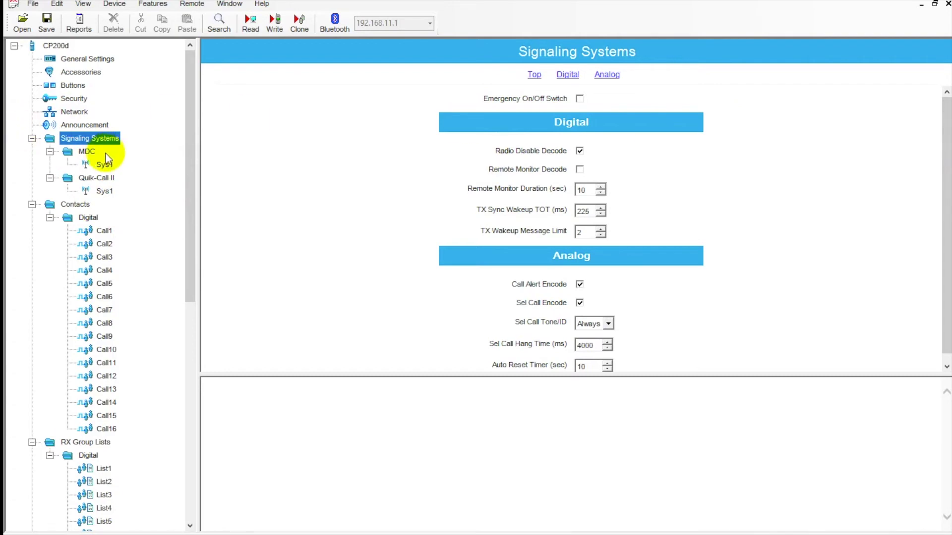
click(88, 151)
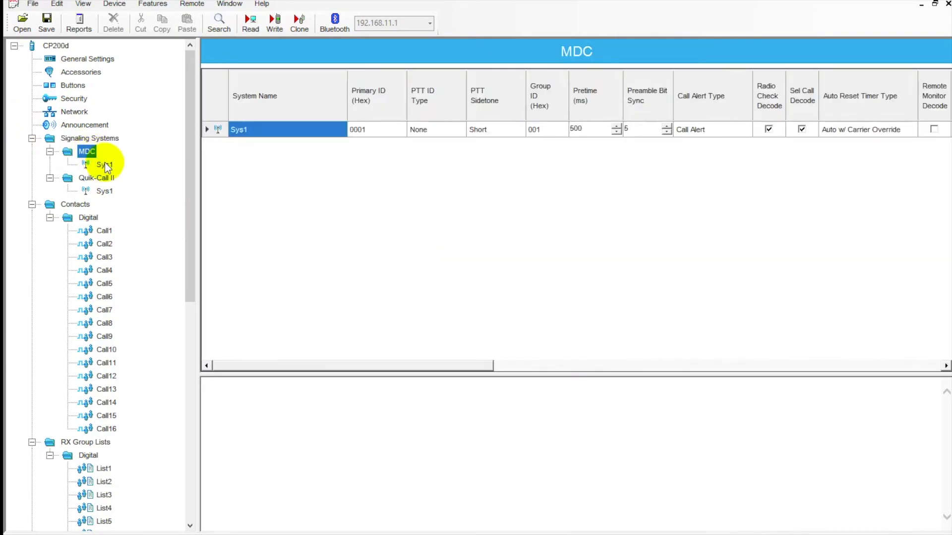
click(105, 165)
click(102, 178)
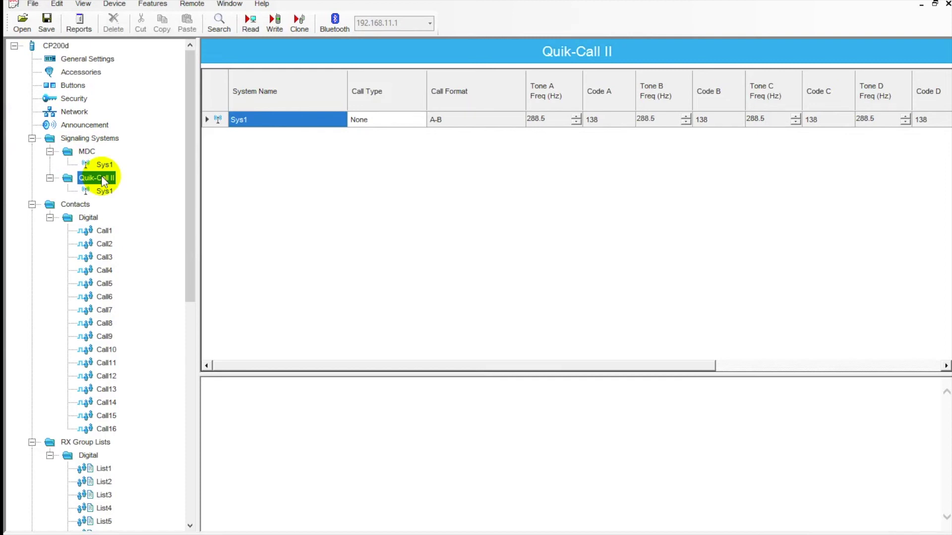
click(110, 192)
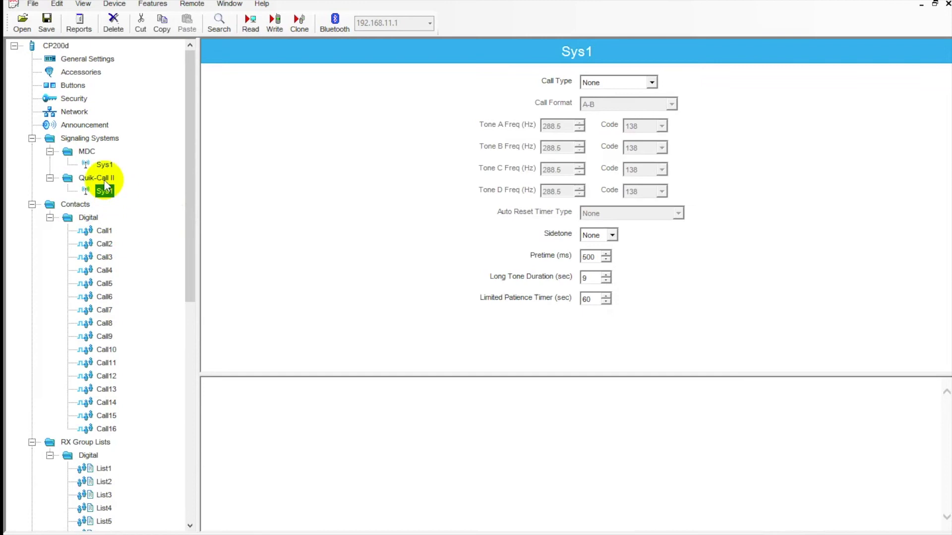
click(103, 178)
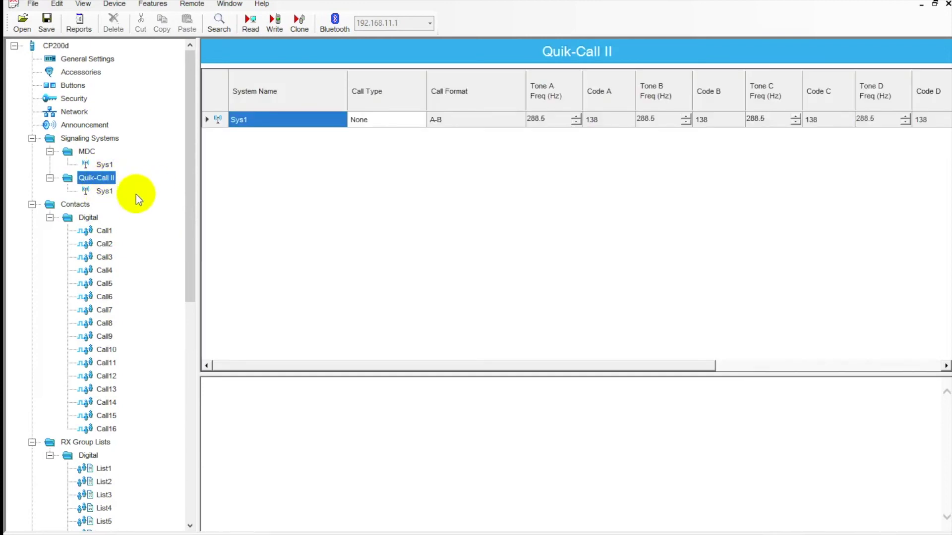
Step: Enable Call Receive Tone for contact Call16, keeping the ring style at No Style
scroll(114, 196, down, 1)
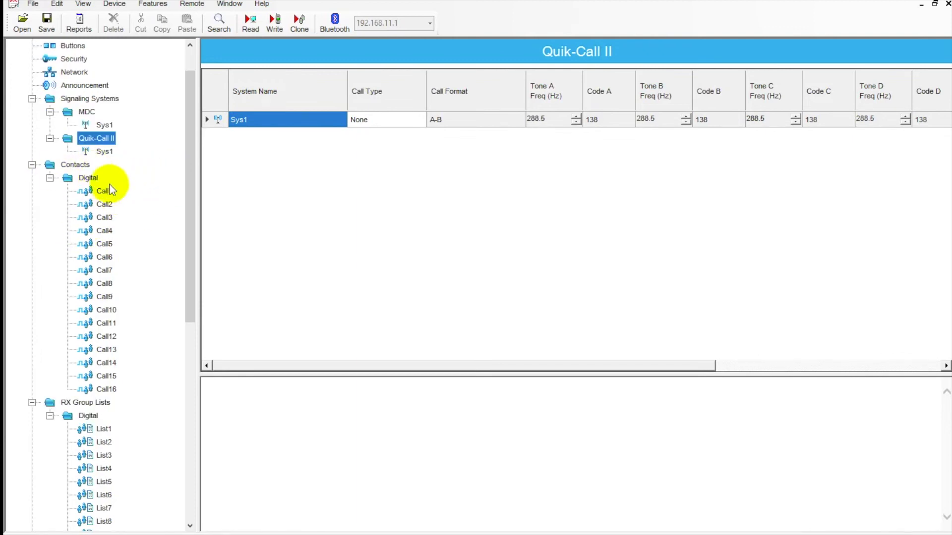
click(103, 193)
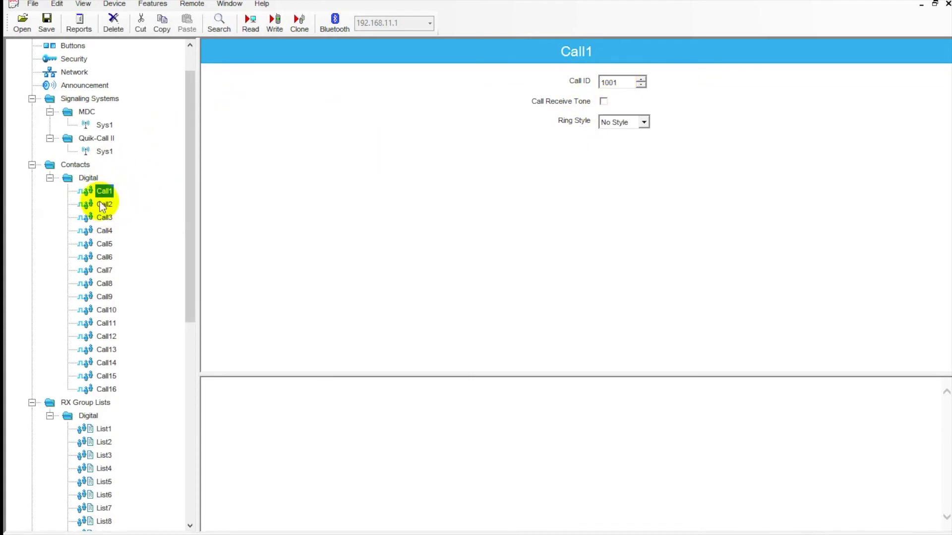
click(109, 390)
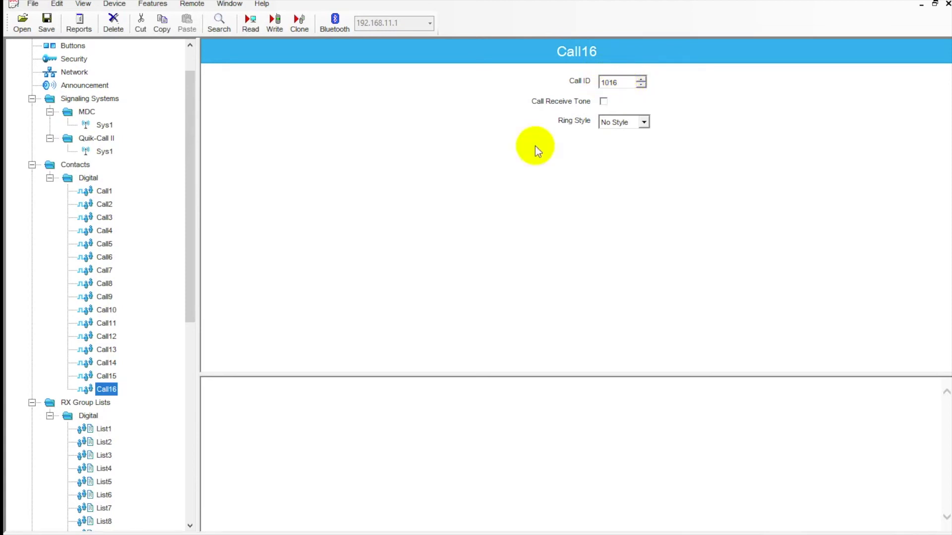
drag(187, 216, 216, 131)
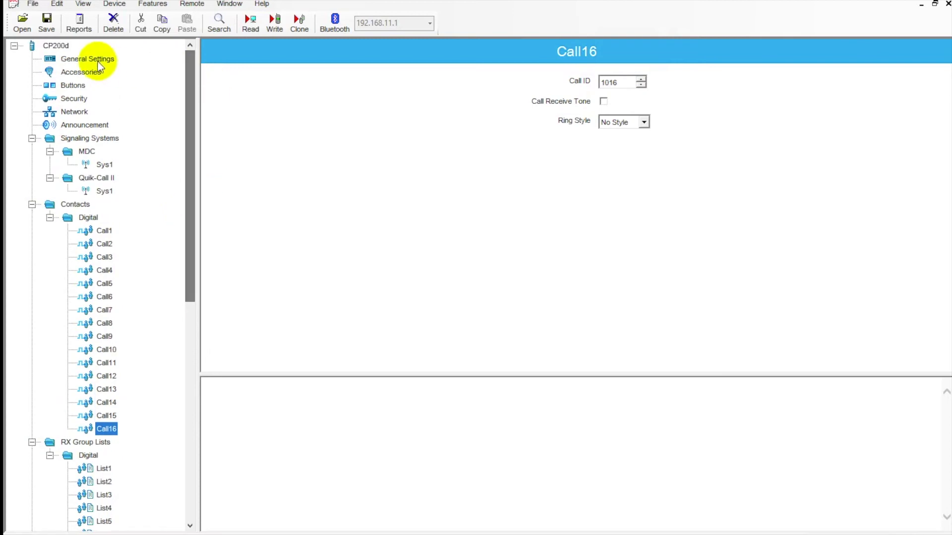
click(79, 59)
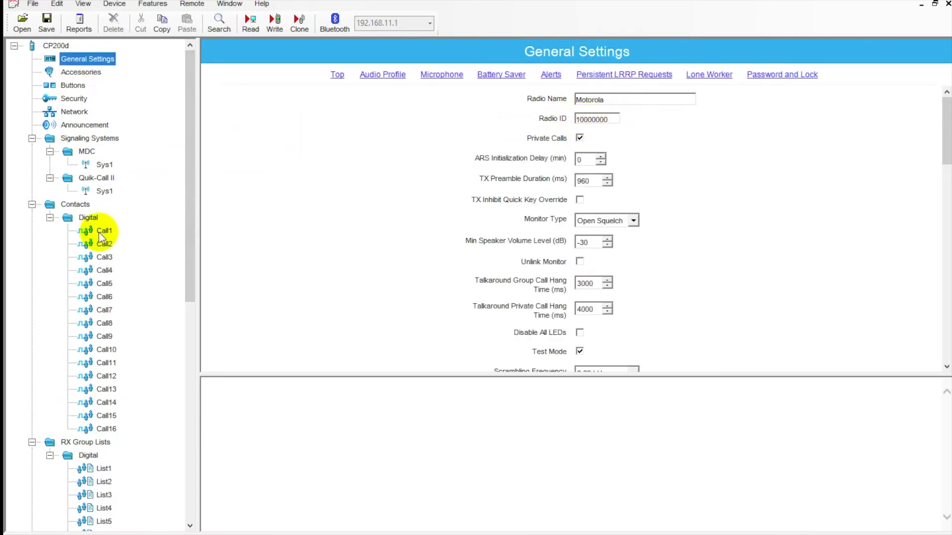
click(102, 429)
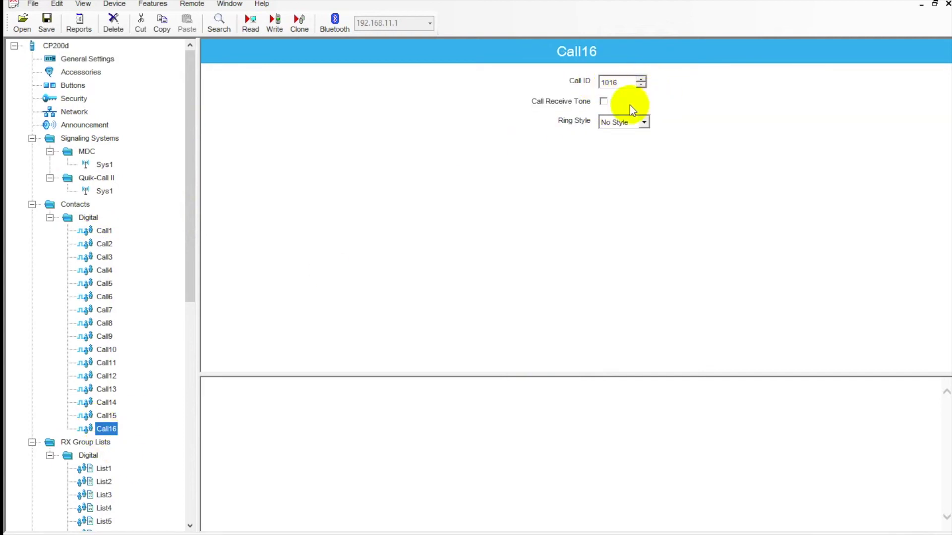
click(606, 104)
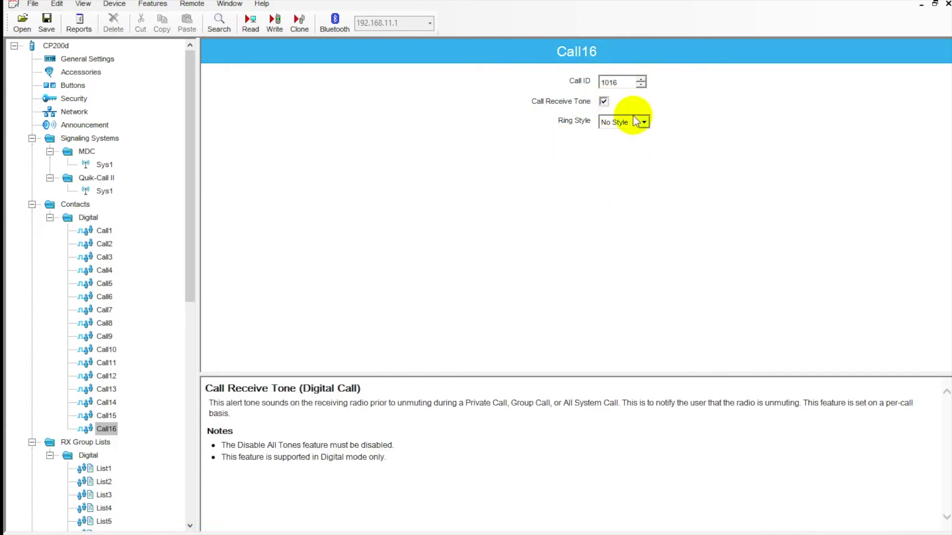
click(643, 123)
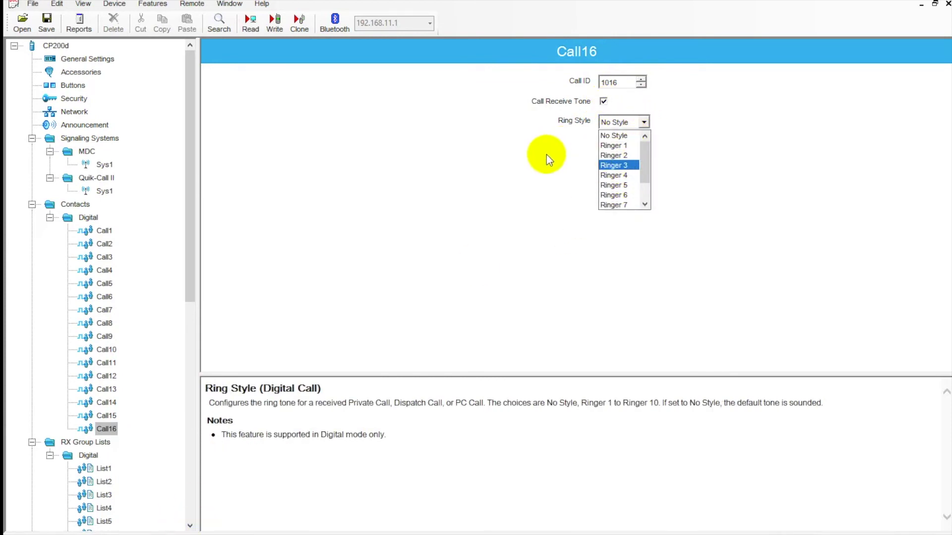
click(314, 174)
Step: Show RX Group List1 with Call1 as its member
drag(190, 187, 187, 308)
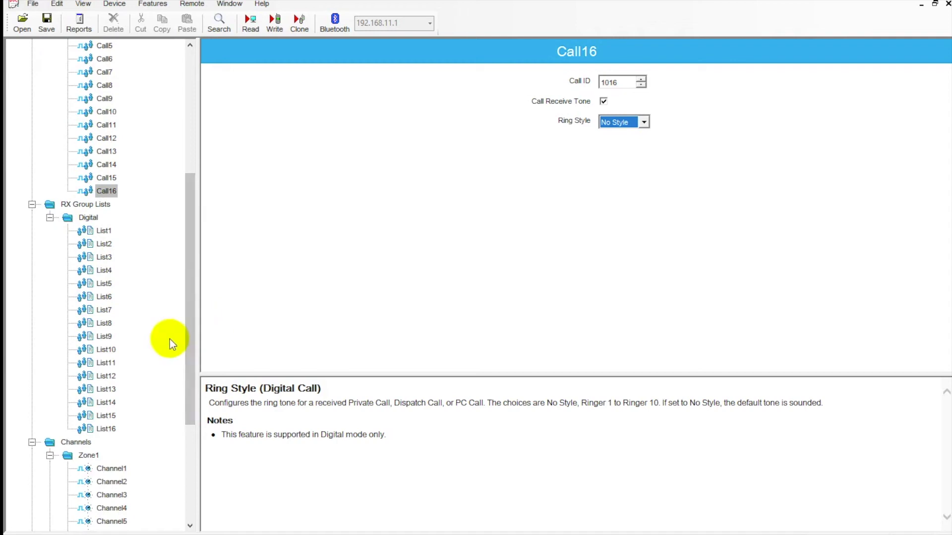
click(95, 231)
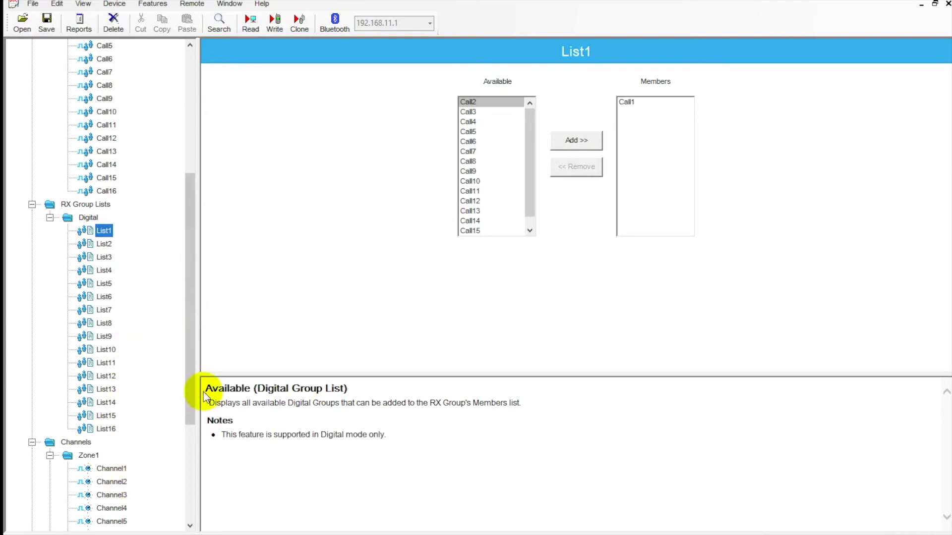
drag(192, 383, 195, 494)
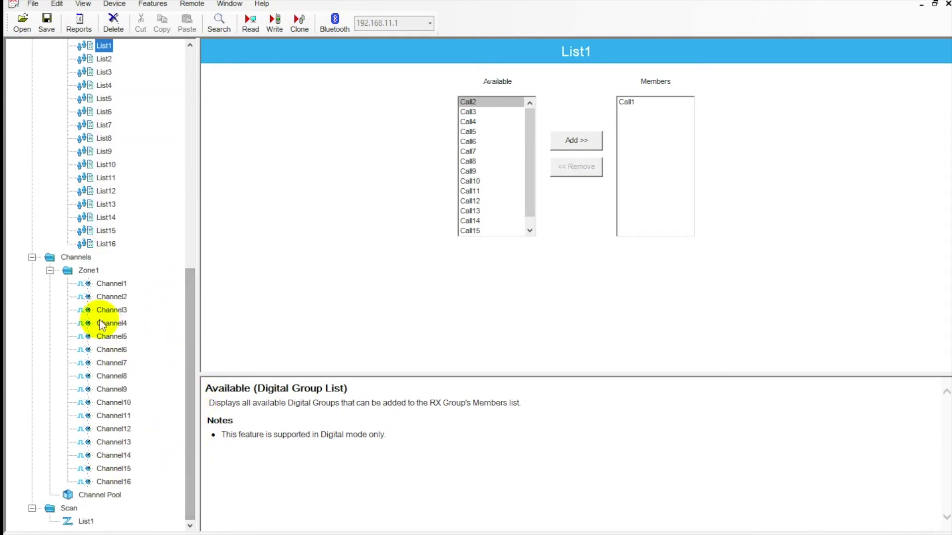
Step: Set Channel1's offset to 5.000000 MHz and copy it, making TX 456.250000 MHz
click(111, 284)
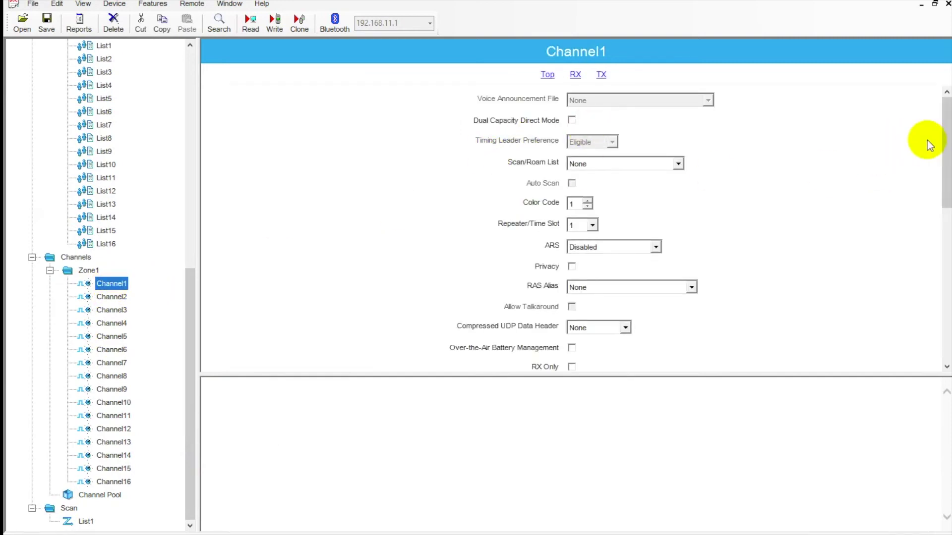
drag(946, 149, 947, 243)
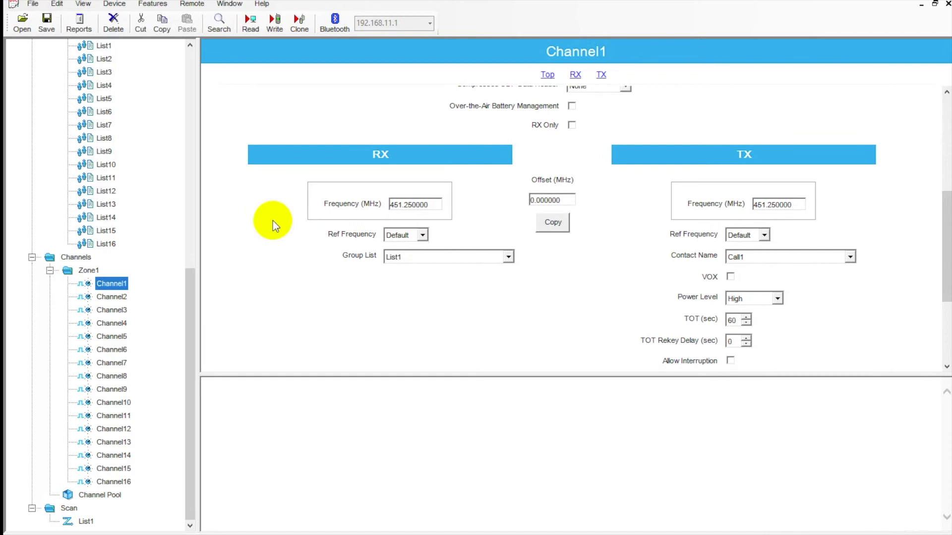
click(387, 257)
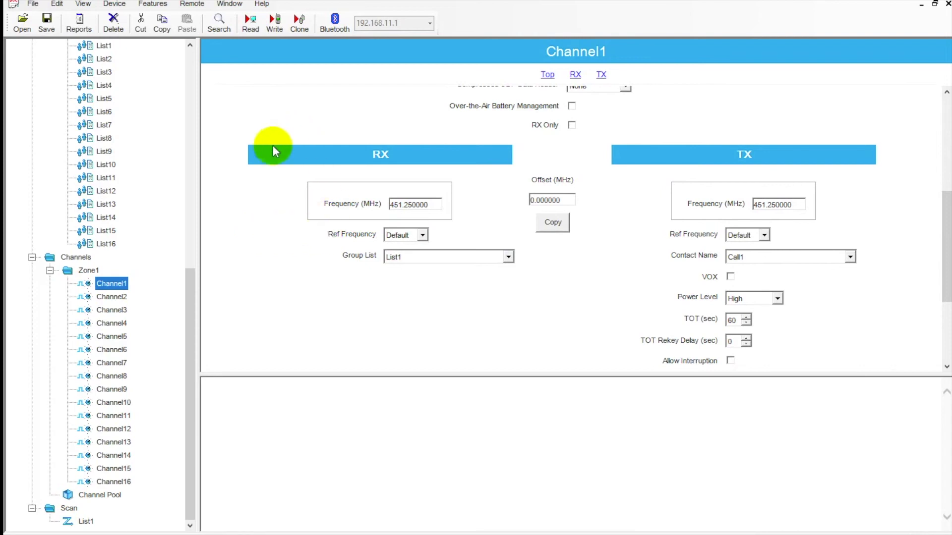
click(532, 200)
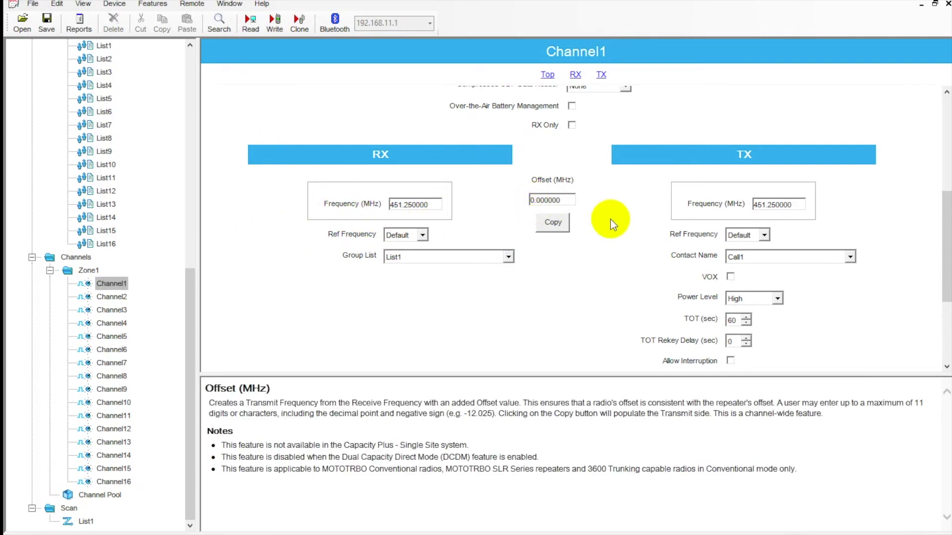
key(BackSpace)
text(5)
click(551, 231)
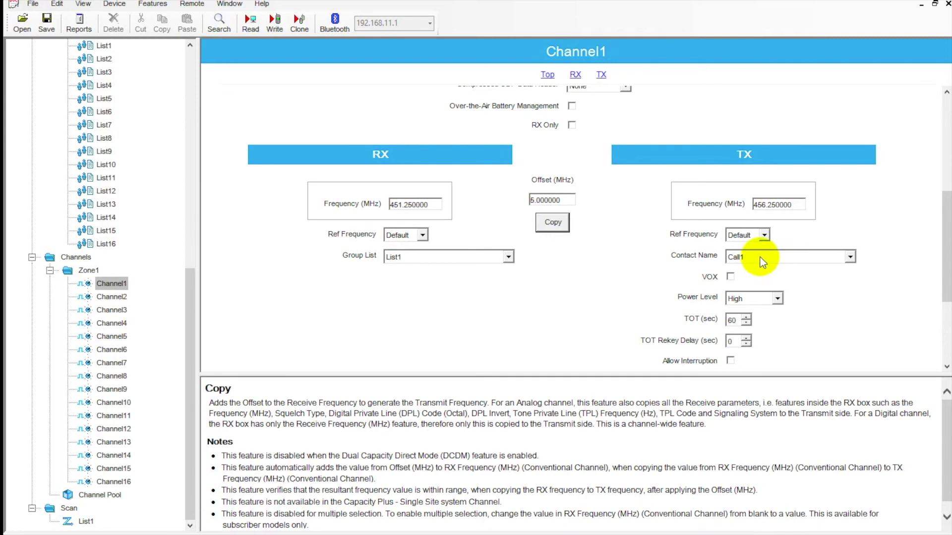
Step: Keep Channel1's transmit power level at High
click(778, 297)
click(840, 312)
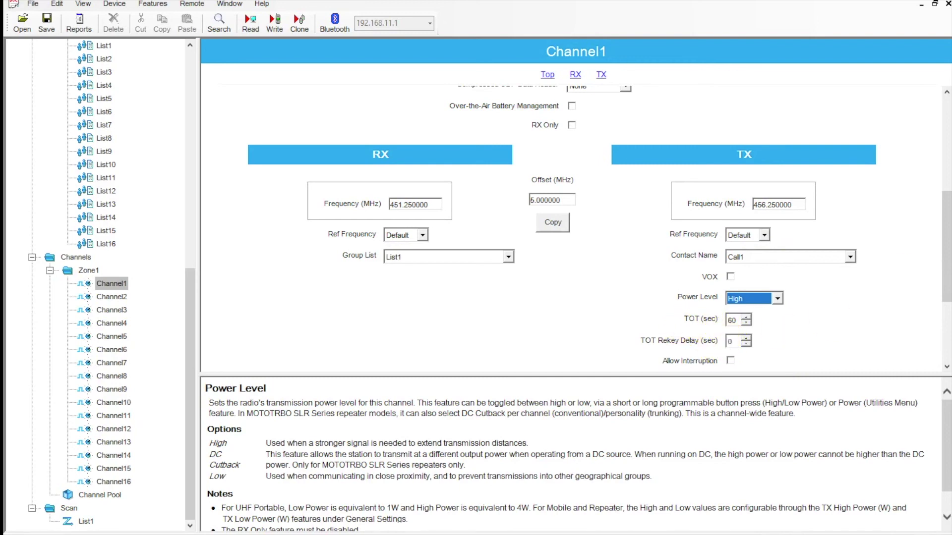
drag(944, 257, 945, 164)
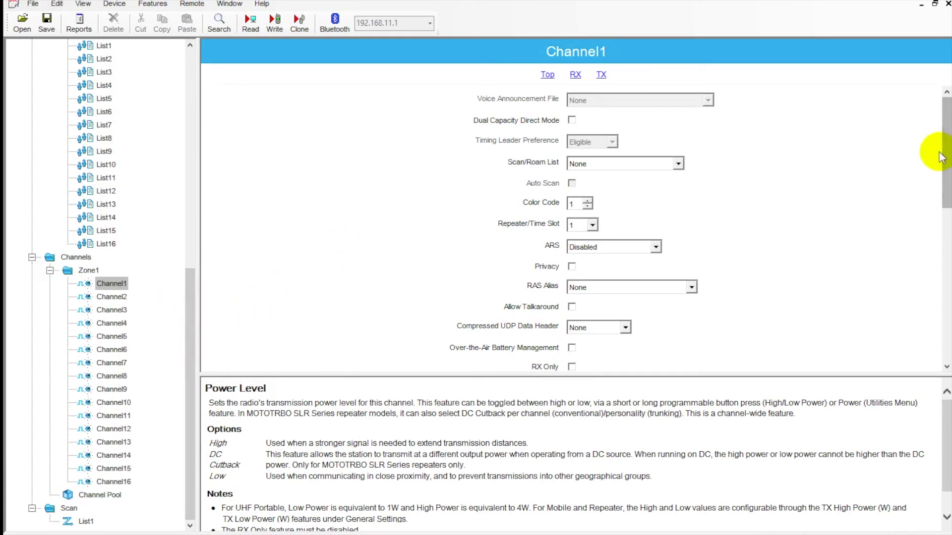
Step: Scroll the Channel1 form down and back up
scroll(945, 196, down, 1)
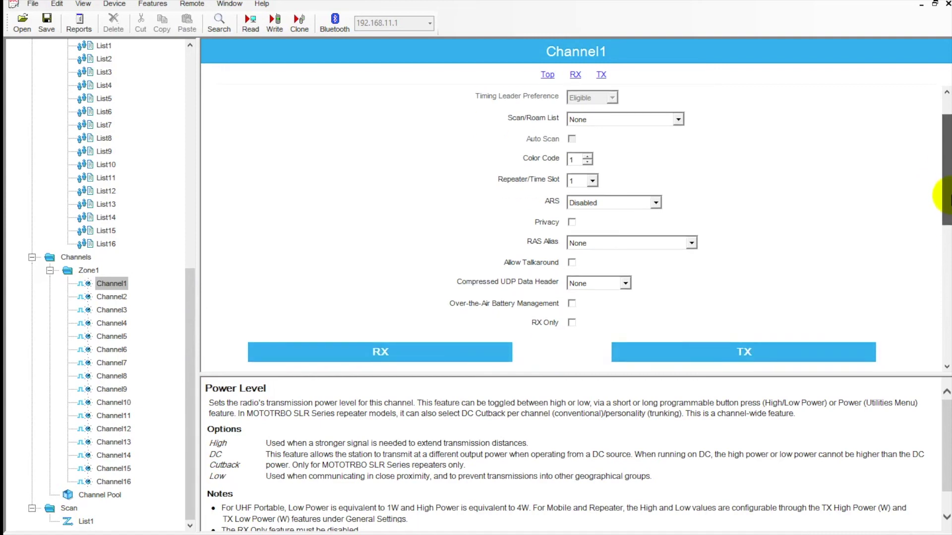
scroll(946, 196, up, 1)
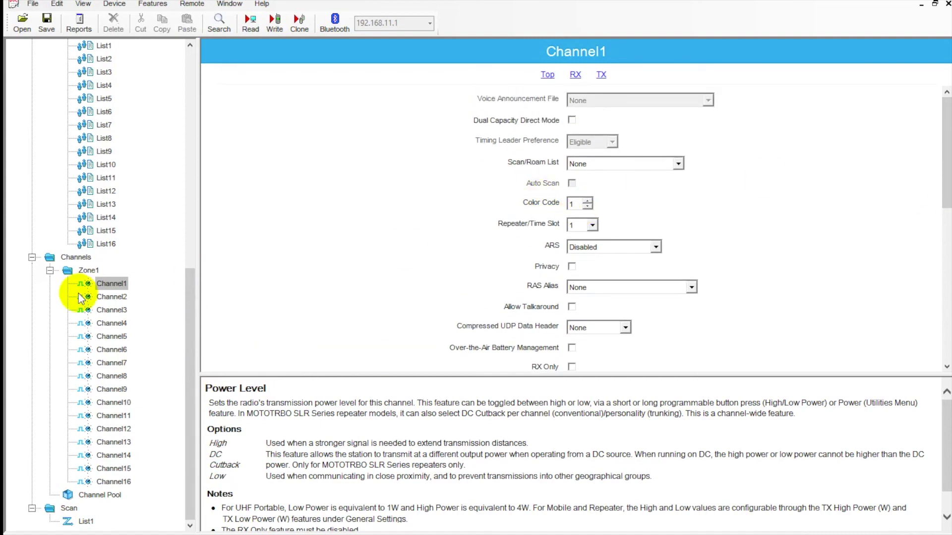
Step: View the settings of Channel2, Channel3, Channel4 and Channel5 in turn
click(110, 295)
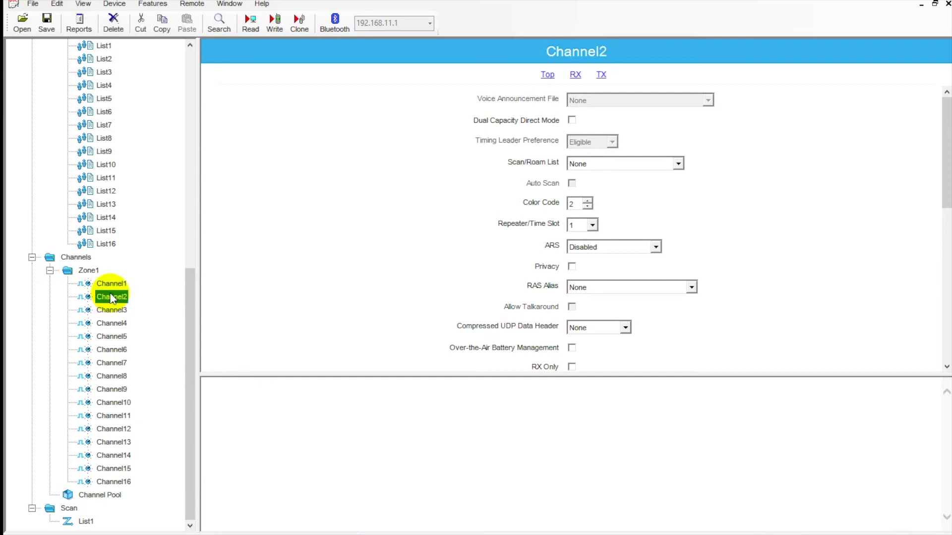
drag(946, 161, 947, 275)
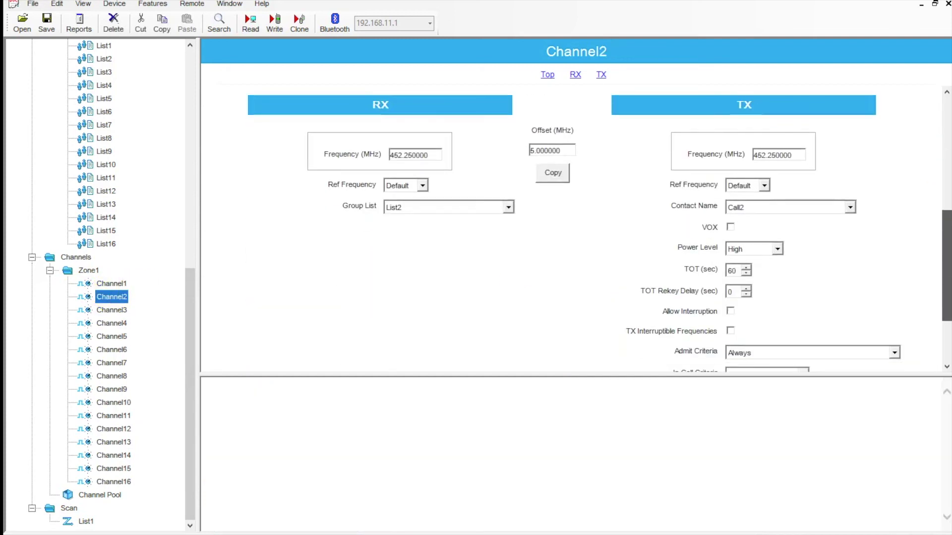
click(108, 310)
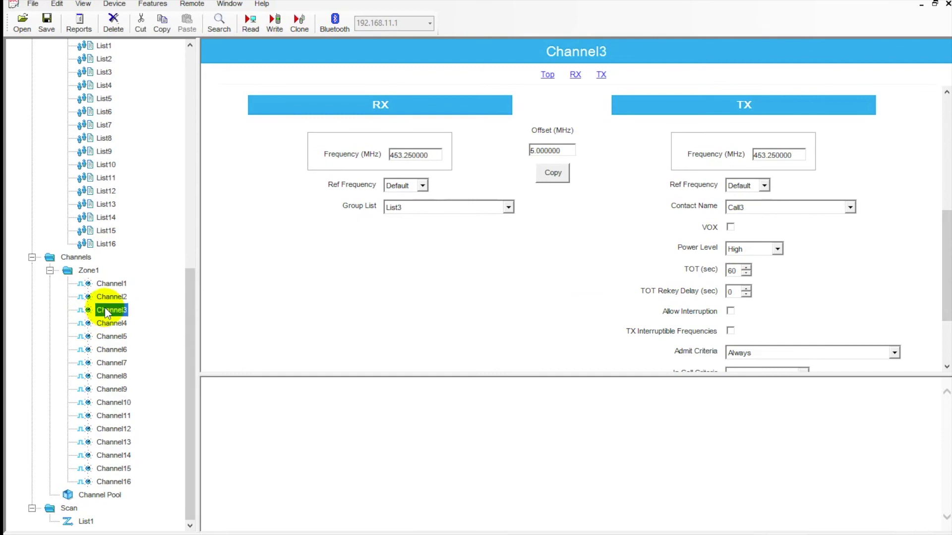
click(111, 324)
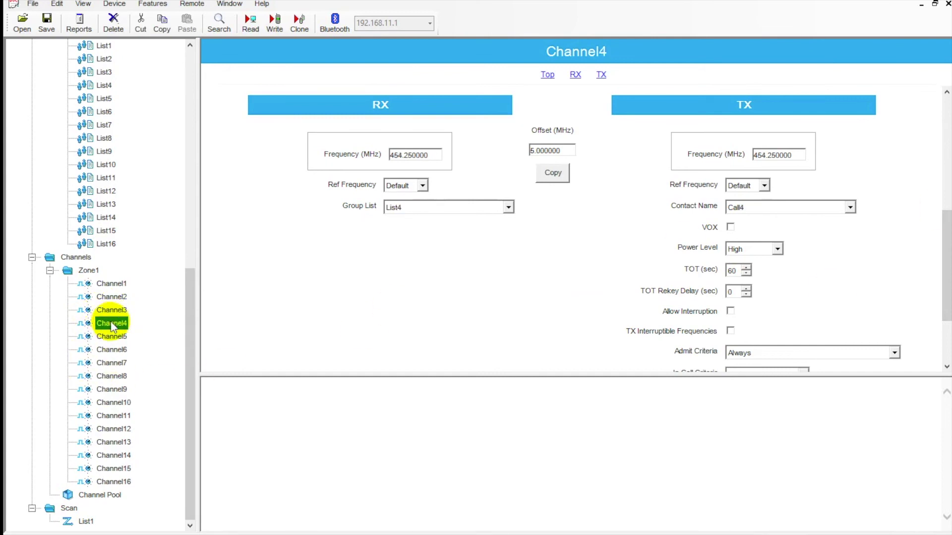
click(119, 338)
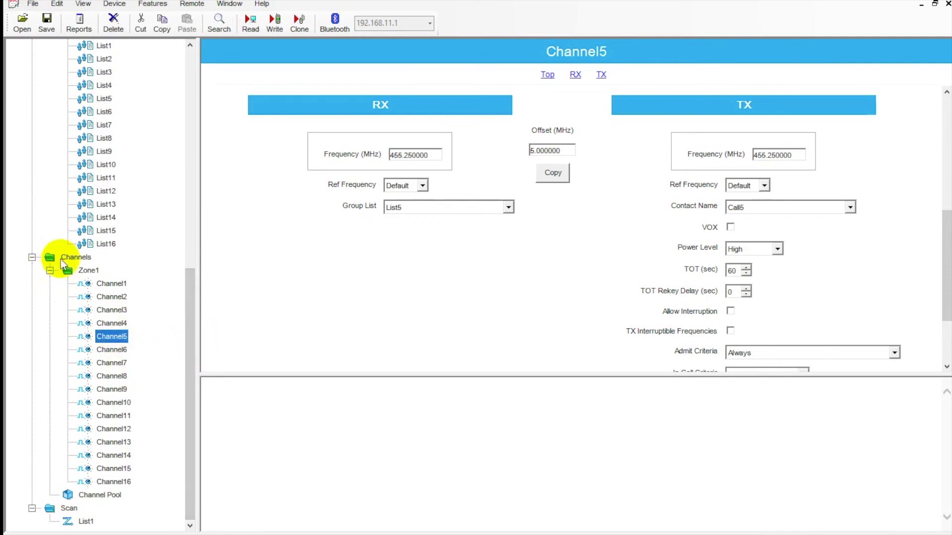
Step: Collapse and re-expand Zone1 and the digital RX group lists, then open Channel13 at 458.275 MHz
click(50, 271)
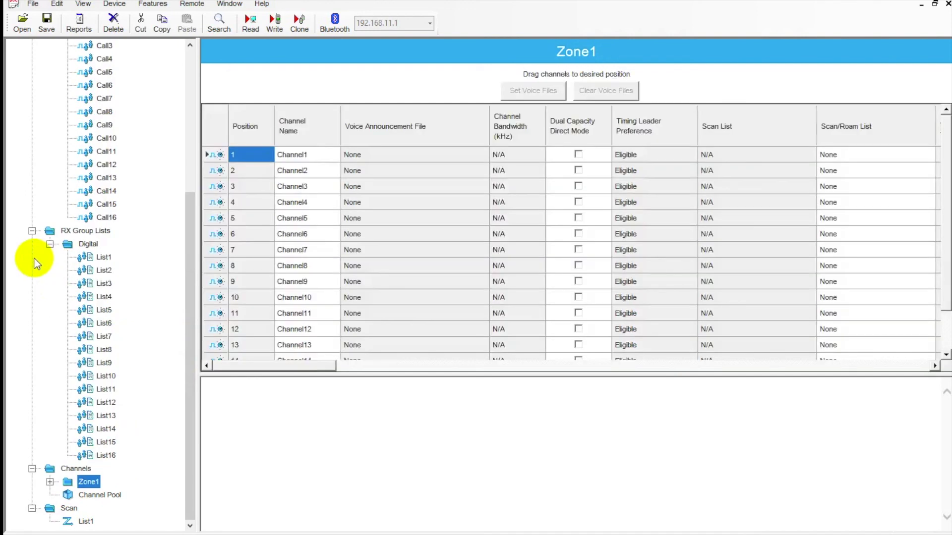
click(35, 258)
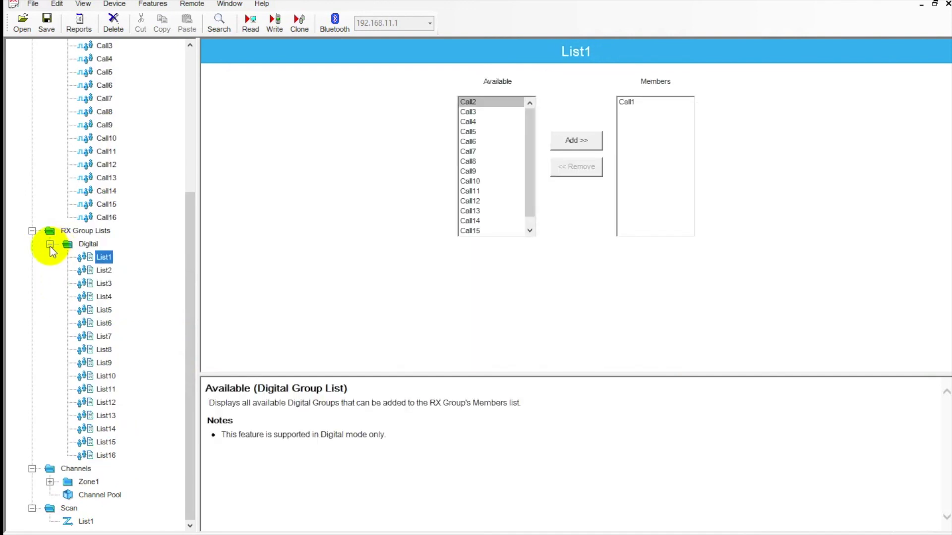
click(49, 245)
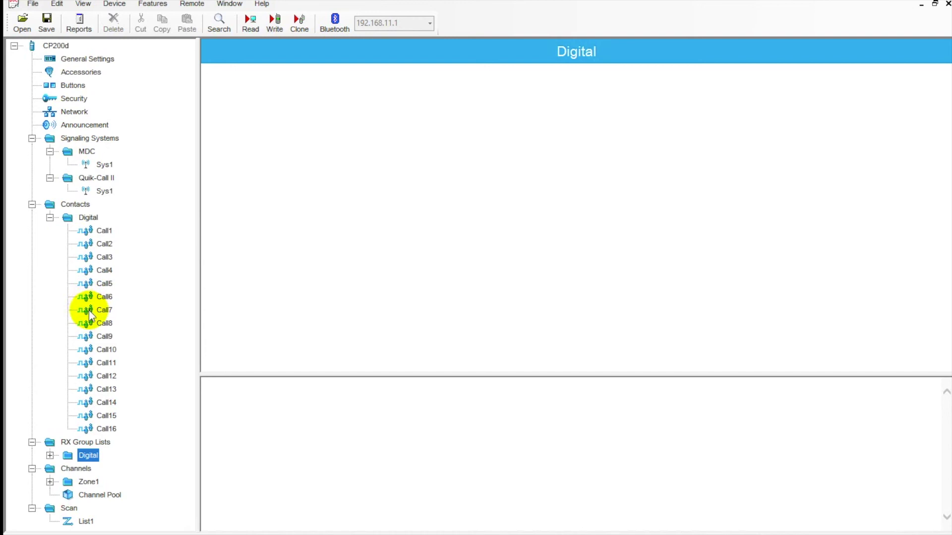
click(50, 456)
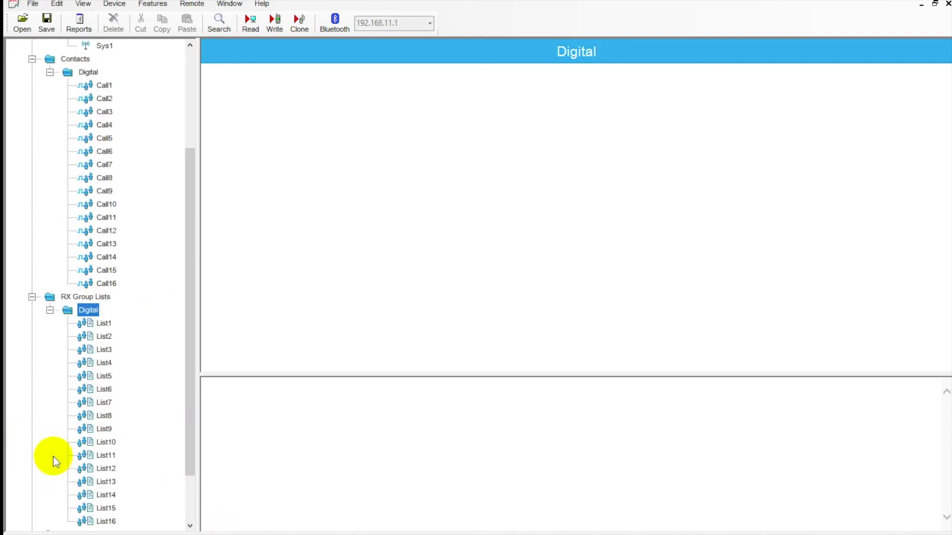
scroll(207, 465, down, 1)
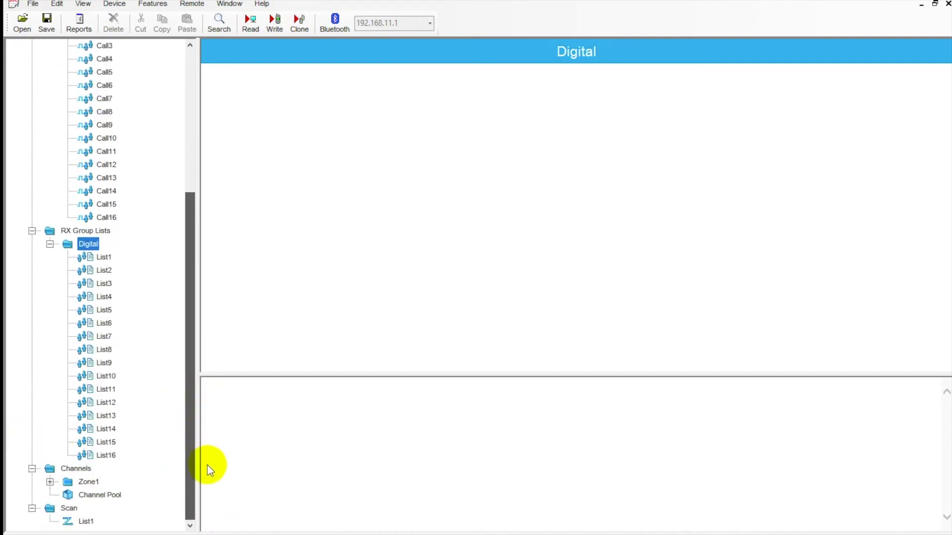
click(50, 481)
click(114, 481)
drag(195, 381, 193, 502)
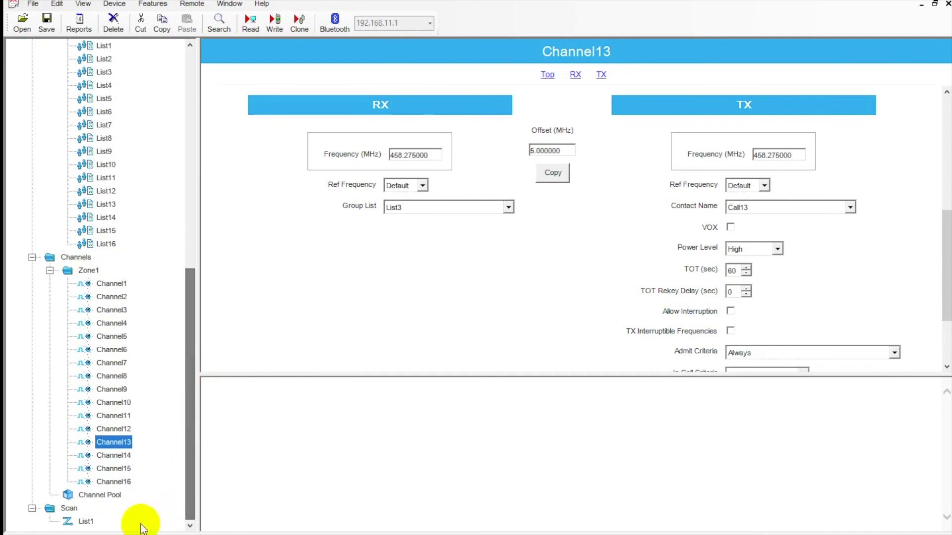
Step: Go through the Scan node to scan list List1 and view its available channels
click(68, 509)
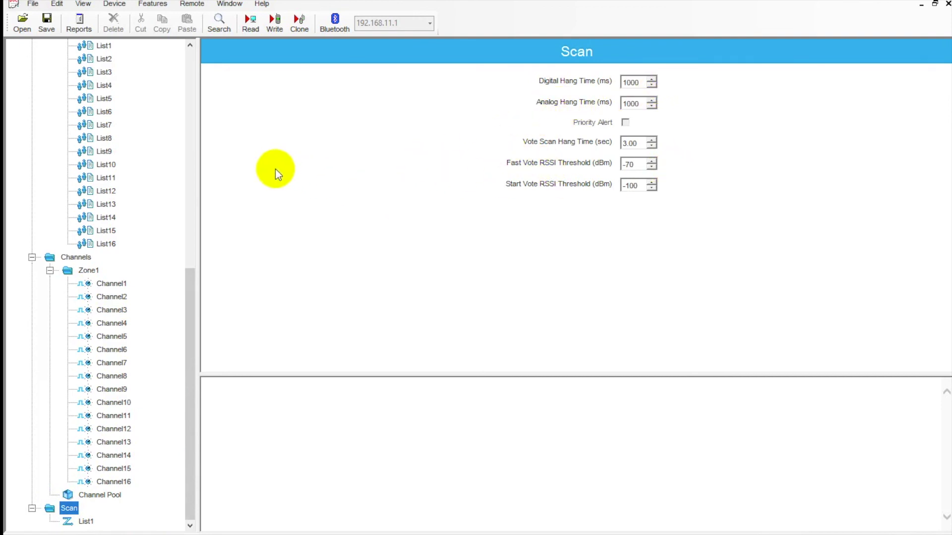
click(86, 521)
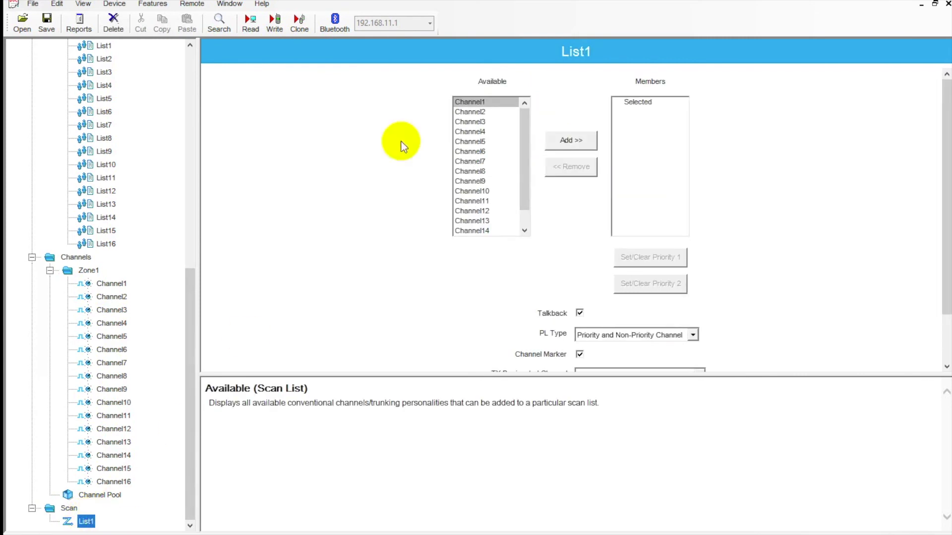
Step: Add Channel1 through Channel6 to List1's members, leaving Channel7 onward available
shift+click(481, 111)
click(576, 140)
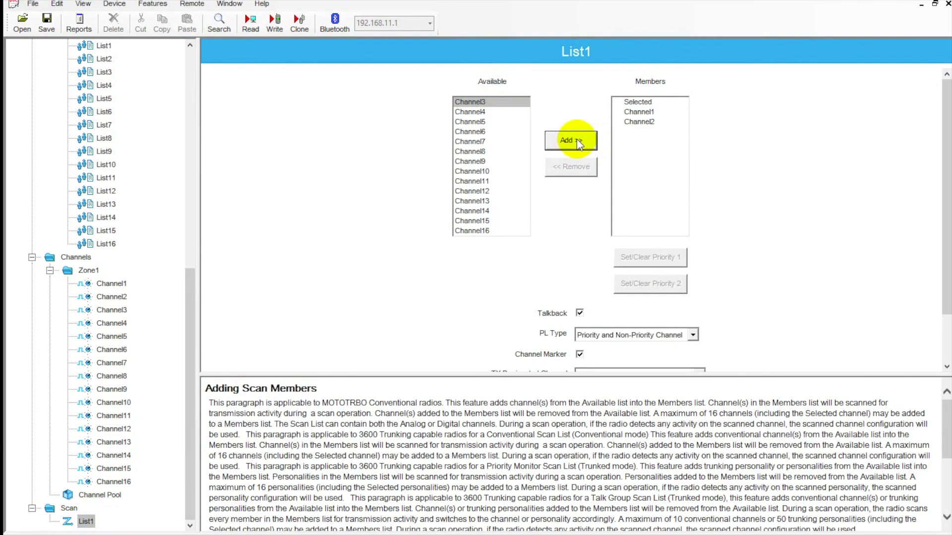
click(576, 139)
click(576, 140)
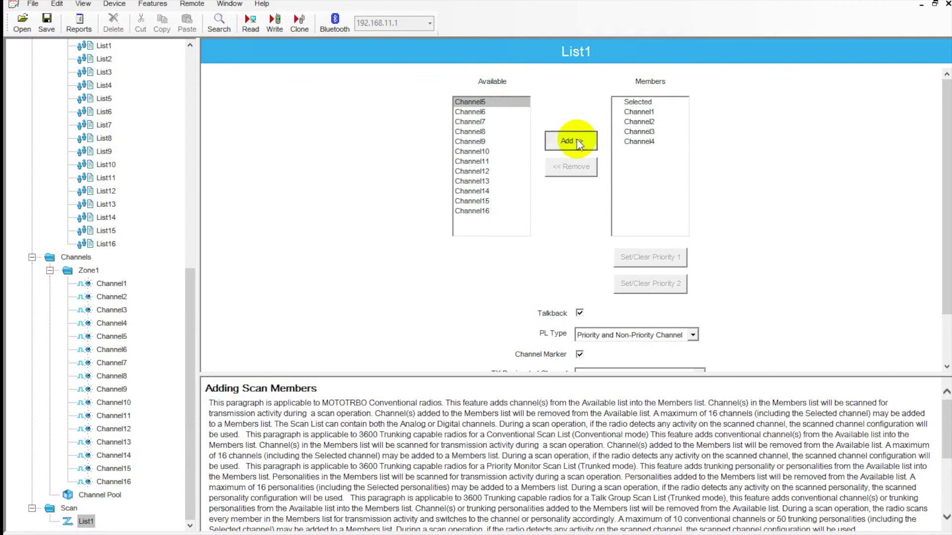
click(576, 140)
click(576, 140)
scroll(937, 250, down, 3)
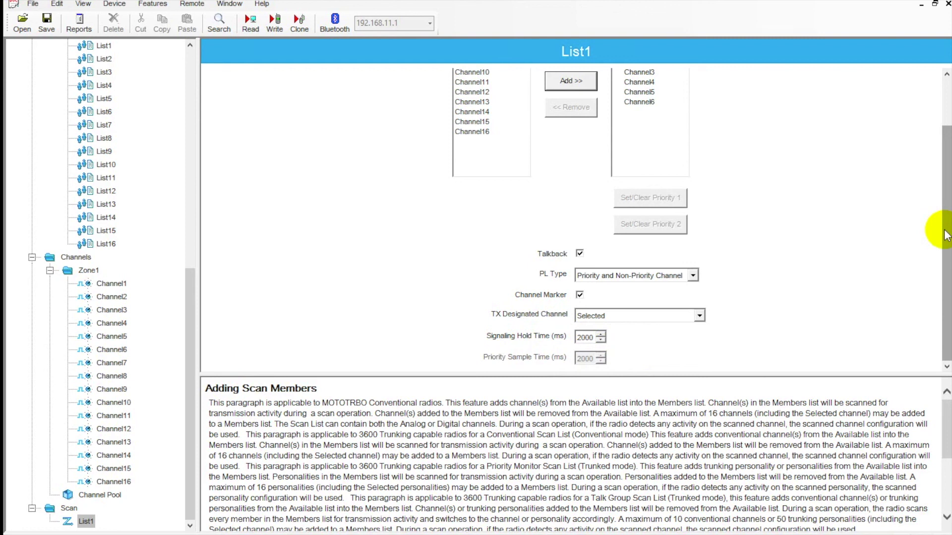
scroll(945, 235, up, 1)
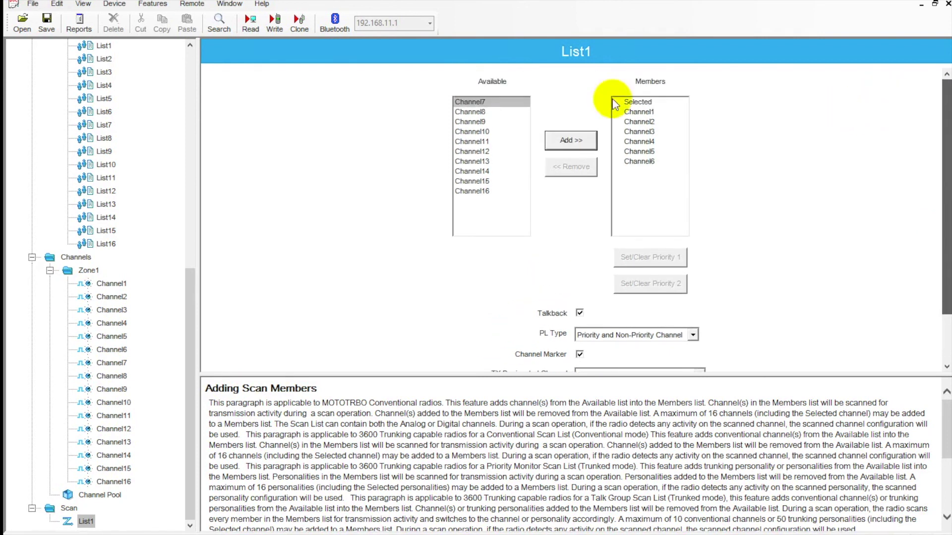
drag(195, 358, 76, 132)
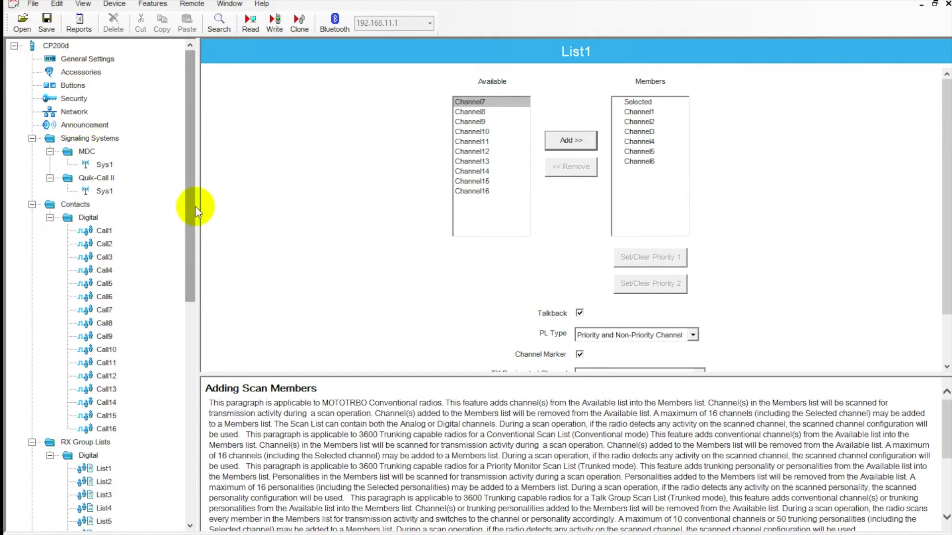
drag(187, 215, 189, 450)
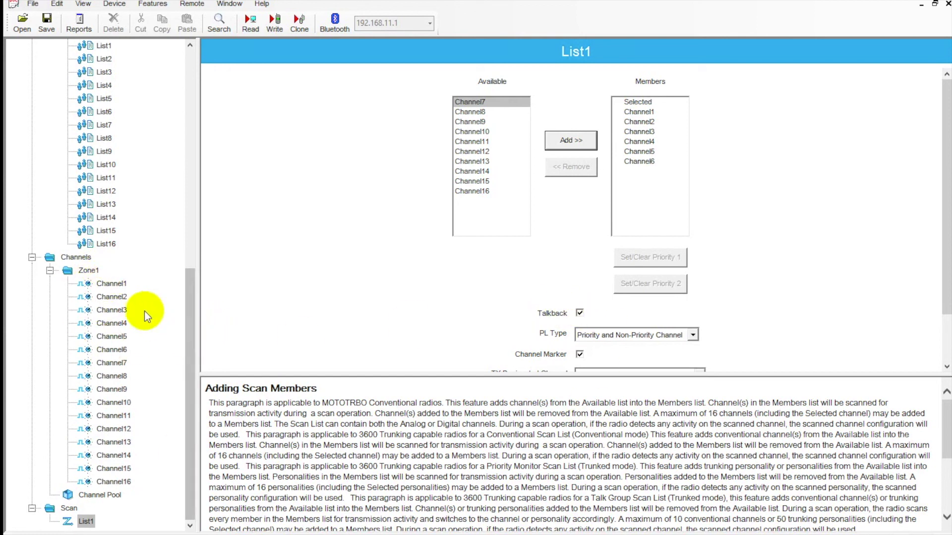
Step: Try adding an analog channel to Zone1 and acknowledge the maximum-of-16-channels warning
right_click(97, 274)
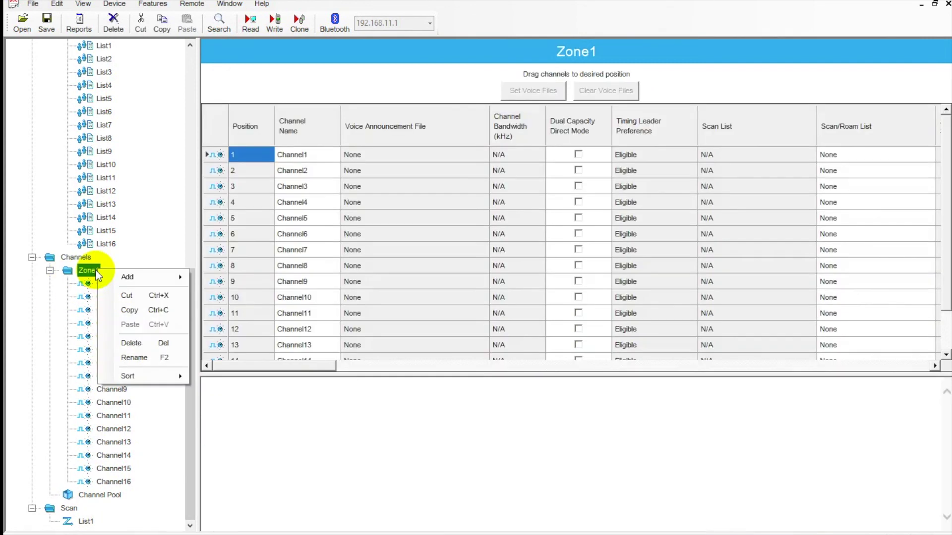
mouse_move(144, 278)
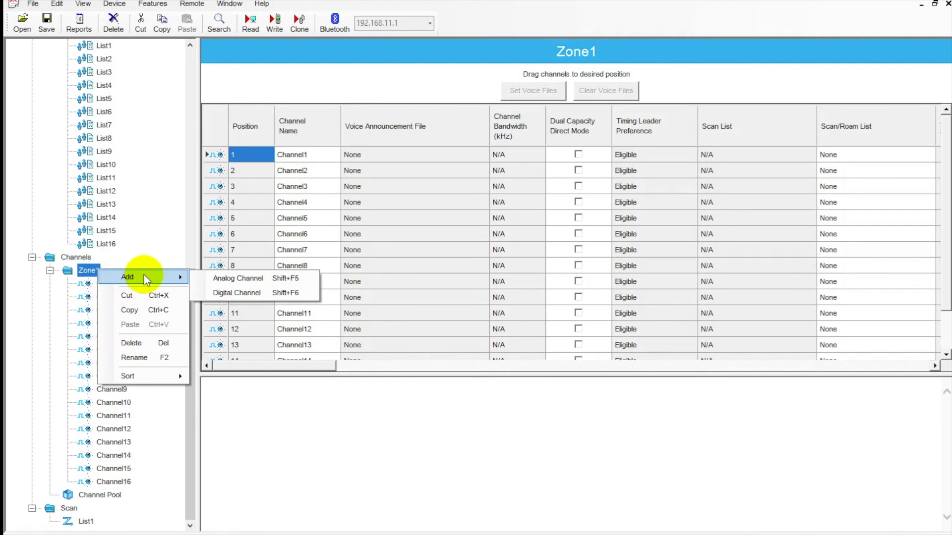
click(250, 280)
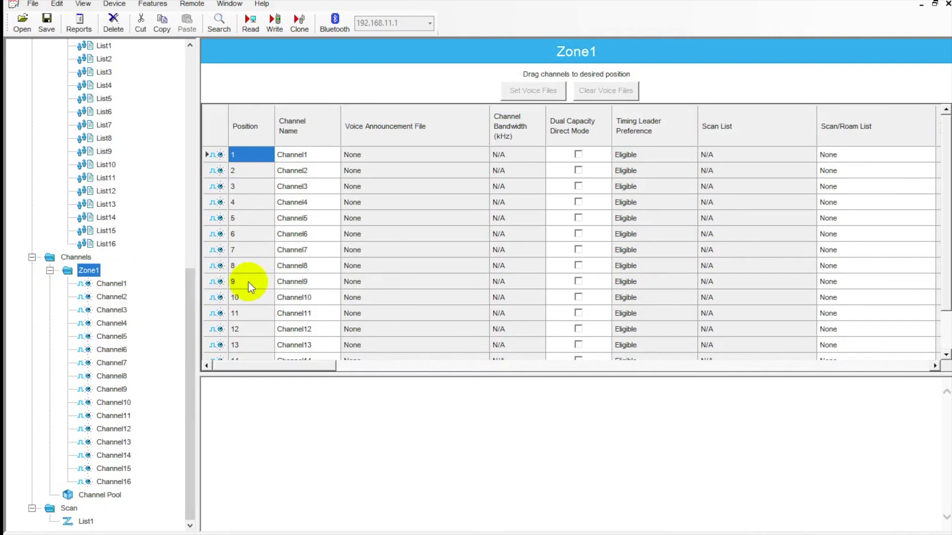
click(487, 311)
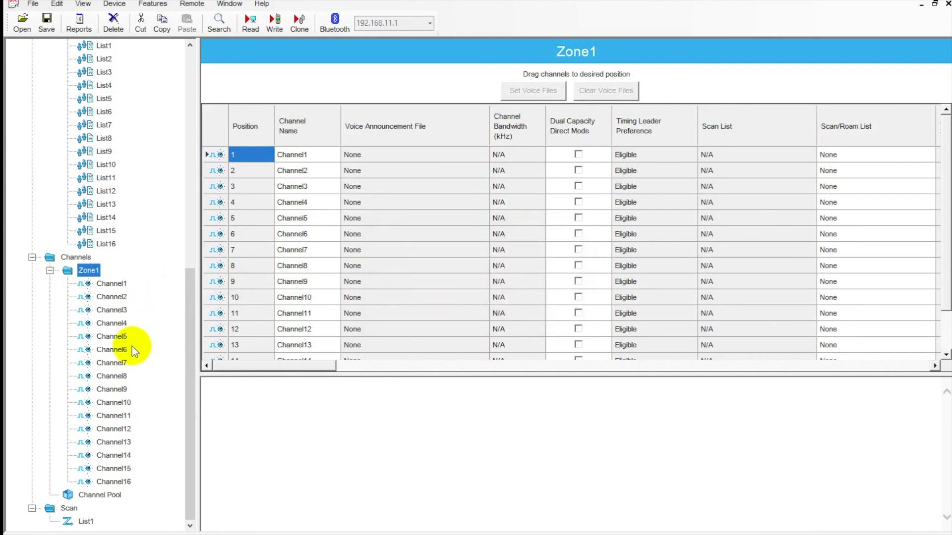
Step: Reopen and dismiss Zone1's add options without adding, then review Zone1's channel table
right_click(84, 270)
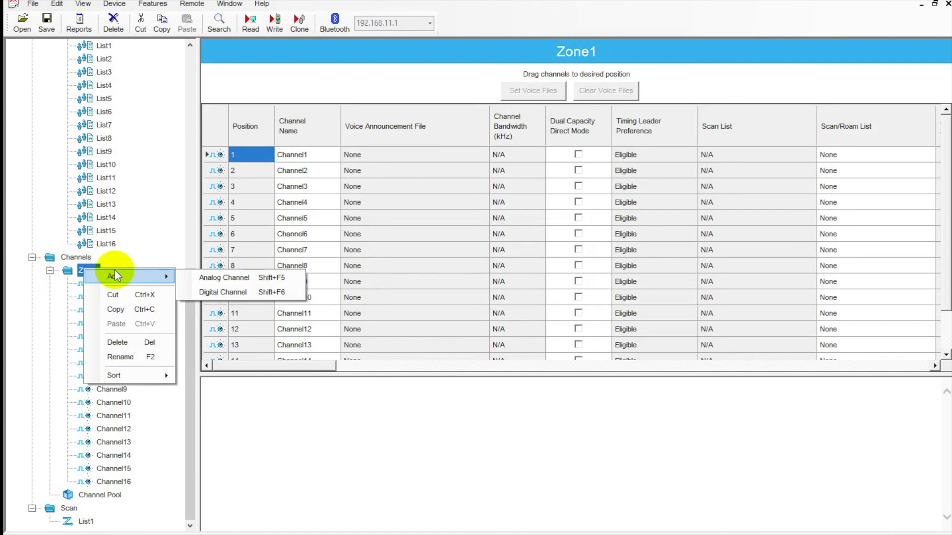
click(192, 219)
scroll(183, 257, up, 10)
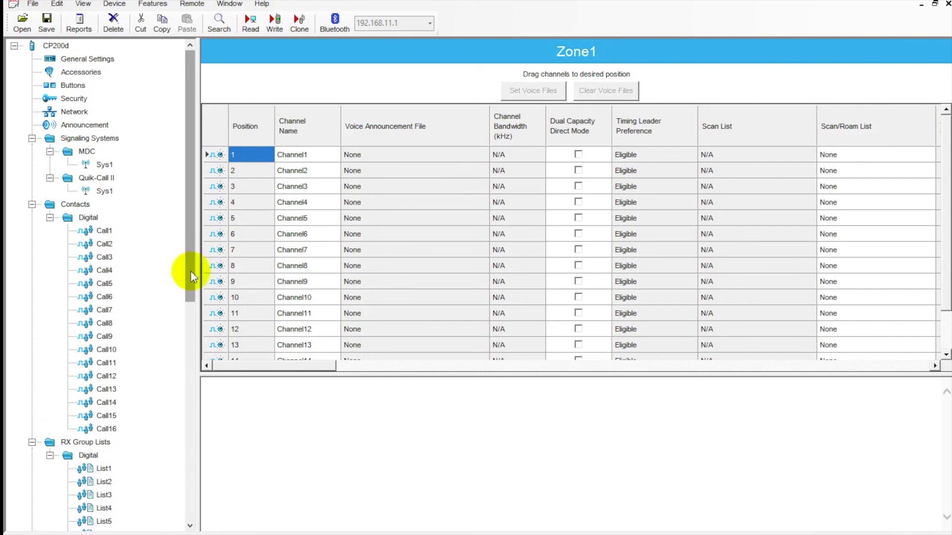
drag(191, 271, 212, 166)
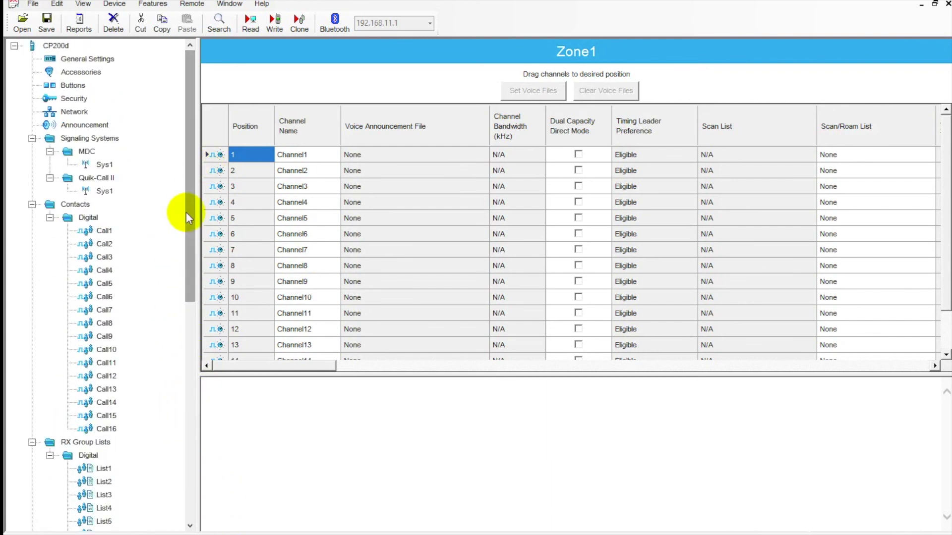
Step: Return to the CP200d's General Settings page showing Radio Name Motorola
click(78, 59)
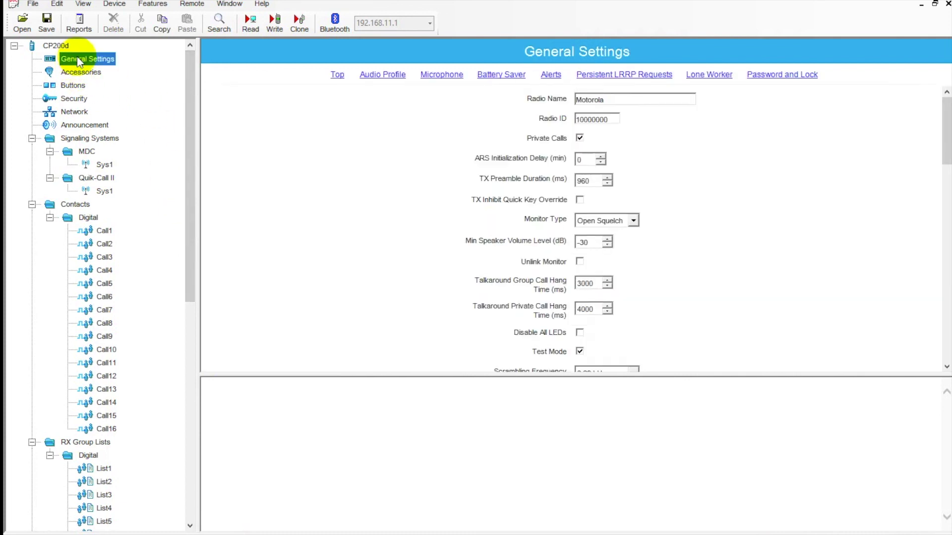